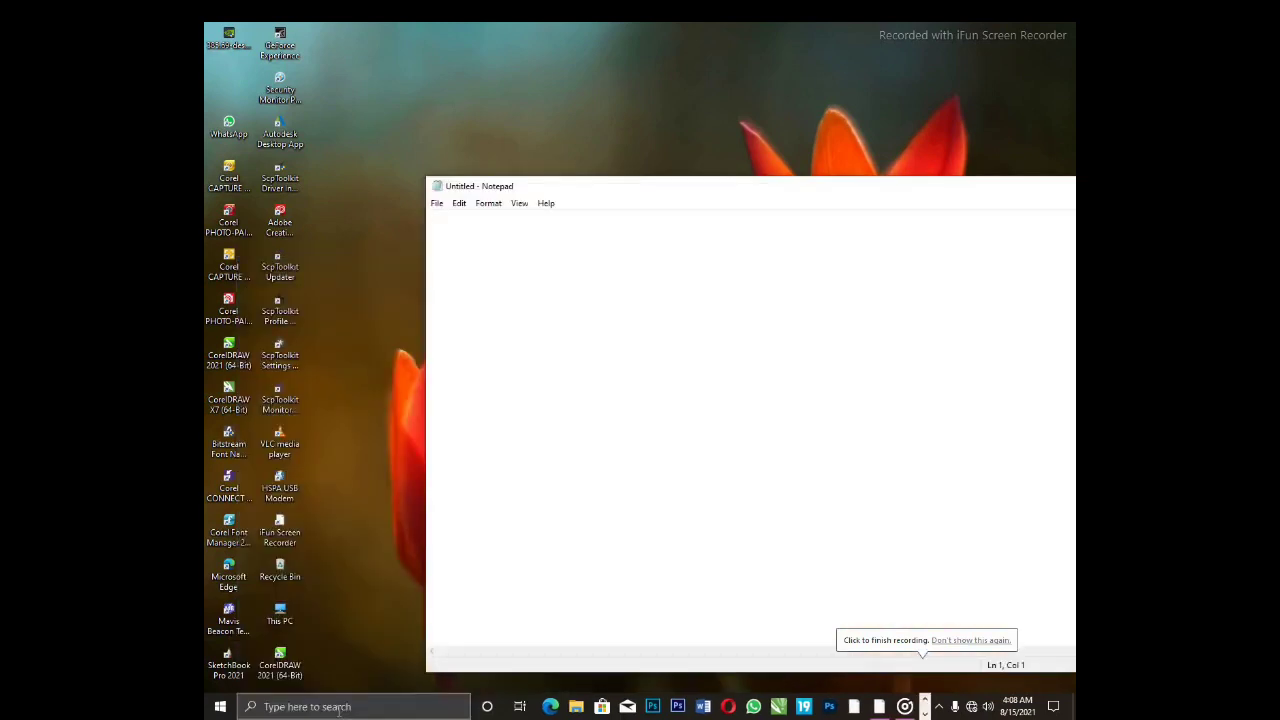
Write the opening line "hello guys, today am going to show you how you can set/creat your page in corel draw".
{"action": "type", "text": "hello"}
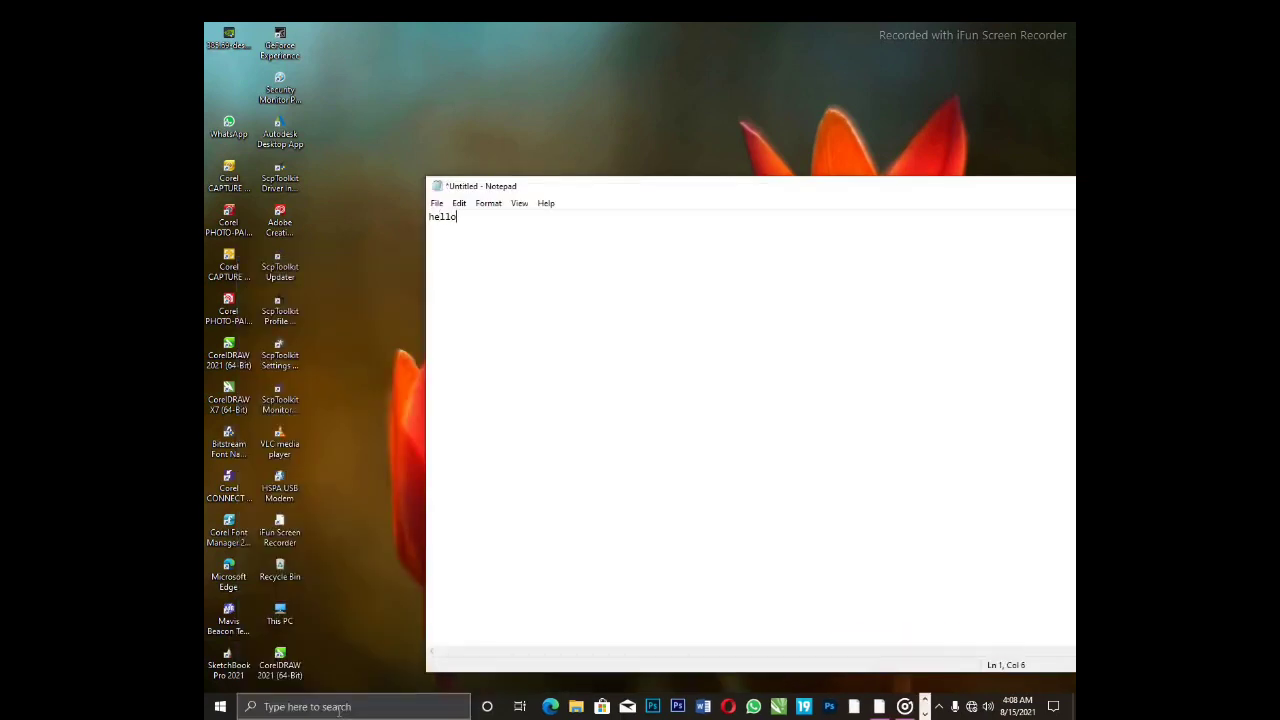
{"action": "type", "text": ", guys, today am going to show  you "}
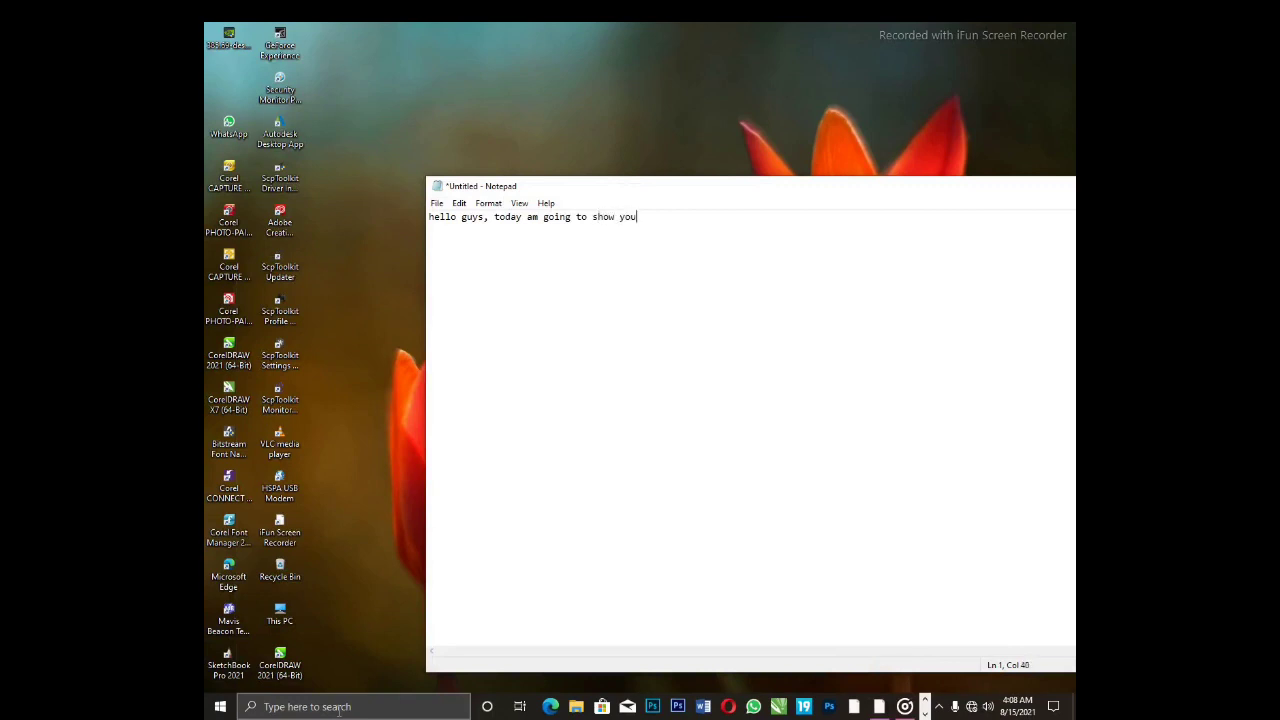
{"action": "type", "text": "how you can set/creat your page in "}
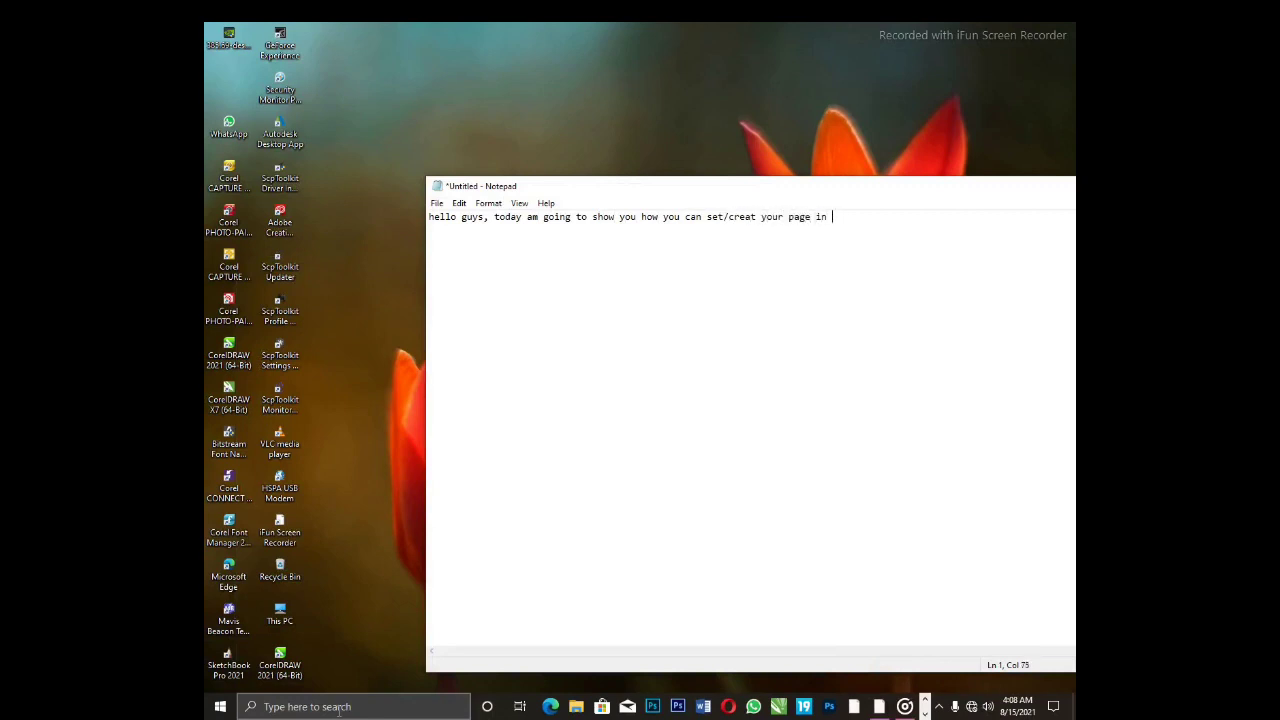
{"action": "type", "text": "corel draw "}
Add a second line reading "note: this tutorial is for the biginners." followed by a blank line.
{"action": "type", "text": "note: this tu"}
{"action": "type", "text": "toria"}
{"action": "key", "text": "BackSpace"}
{"action": "key", "text": "BackSpace"}
{"action": "key", "text": "BackSpace"}
{"action": "key", "text": "BackSpace"}
{"action": "key", "text": "BackSpace"}
{"action": "type", "text": "torial is for t"}
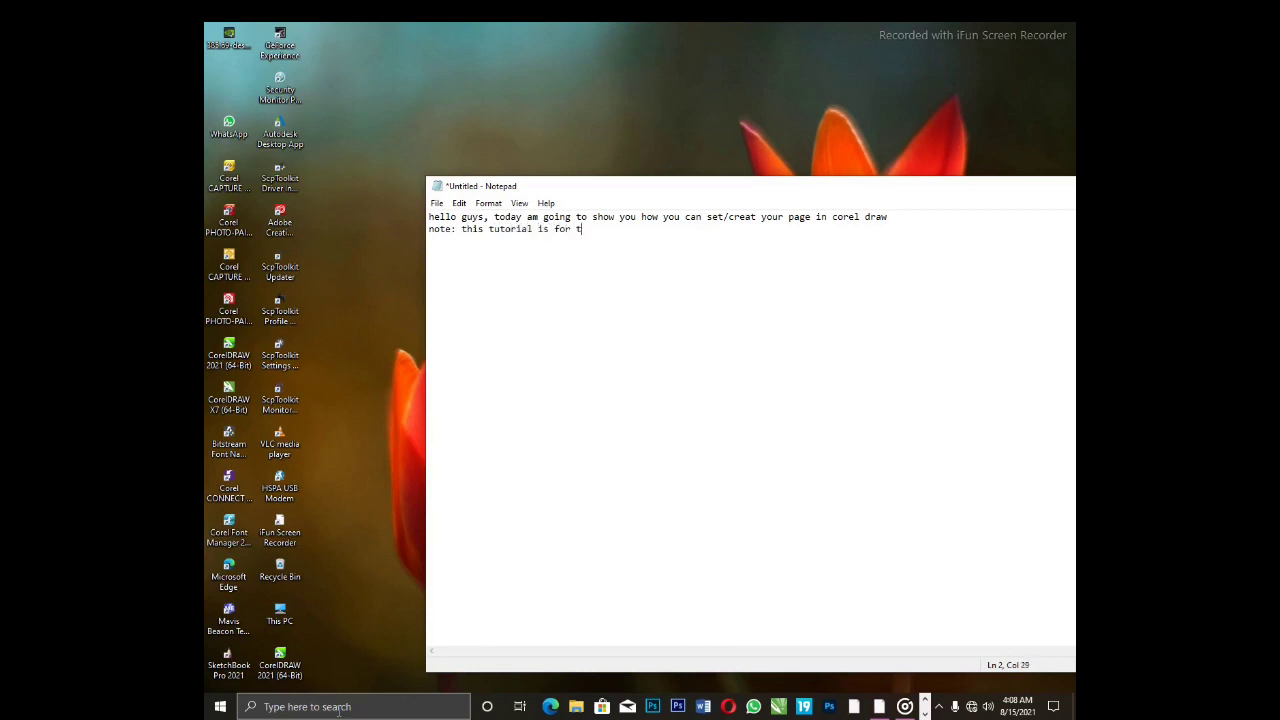
{"action": "type", "text": "he biginners."}
{"action": "key", "text": "Return"}
{"action": "key", "text": "Return"}
Write the paragraph "dont forget to like and subscribe to my channel for more tutorial" below the beginners note.
{"action": "type", "text": "make su"}
{"action": "key", "text": "BackSpace"}
{"action": "key", "text": "BackSpace"}
{"action": "key", "text": "BackSpace"}
{"action": "key", "text": "BackSpace"}
{"action": "key", "text": "BackSpace"}
{"action": "key", "text": "BackSpace"}
{"action": "key", "text": "BackSpace"}
{"action": "type", "text": "dont for g"}
{"action": "key", "text": "BackSpace"}
{"action": "key", "text": "BackSpace"}
{"action": "key", "text": "BackSpace"}
{"action": "type", "text": "rget to like and s"}
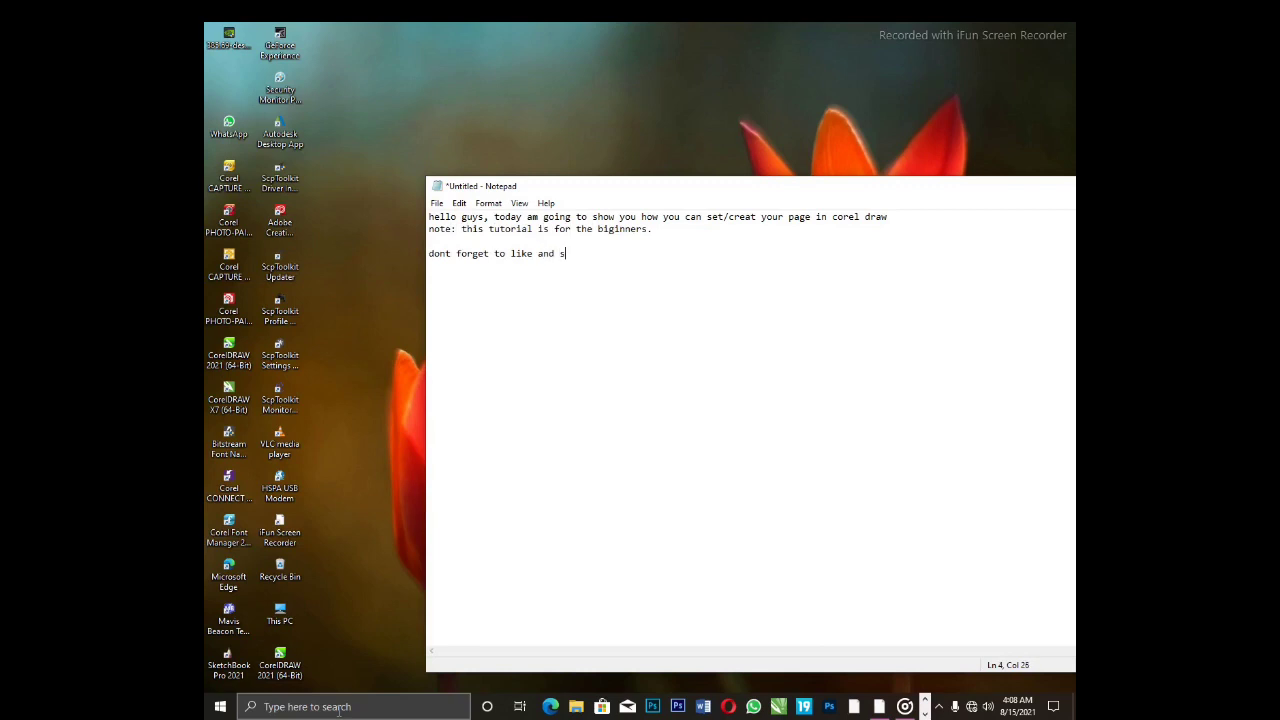
{"action": "type", "text": "ubscribe to my channel for more tu"}
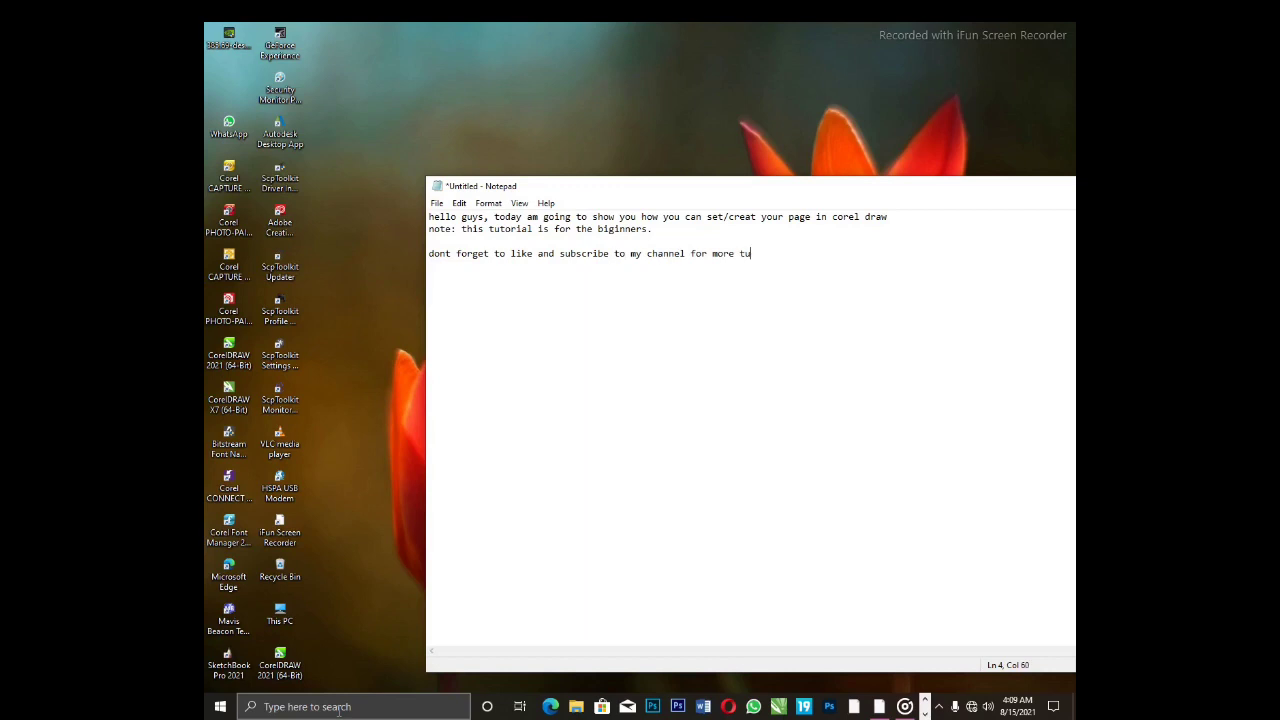
{"action": "type", "text": "torial"}
Add the line "lets get started" below the subscribe paragraph.
{"action": "left_click", "coordinate": [369, 529]}
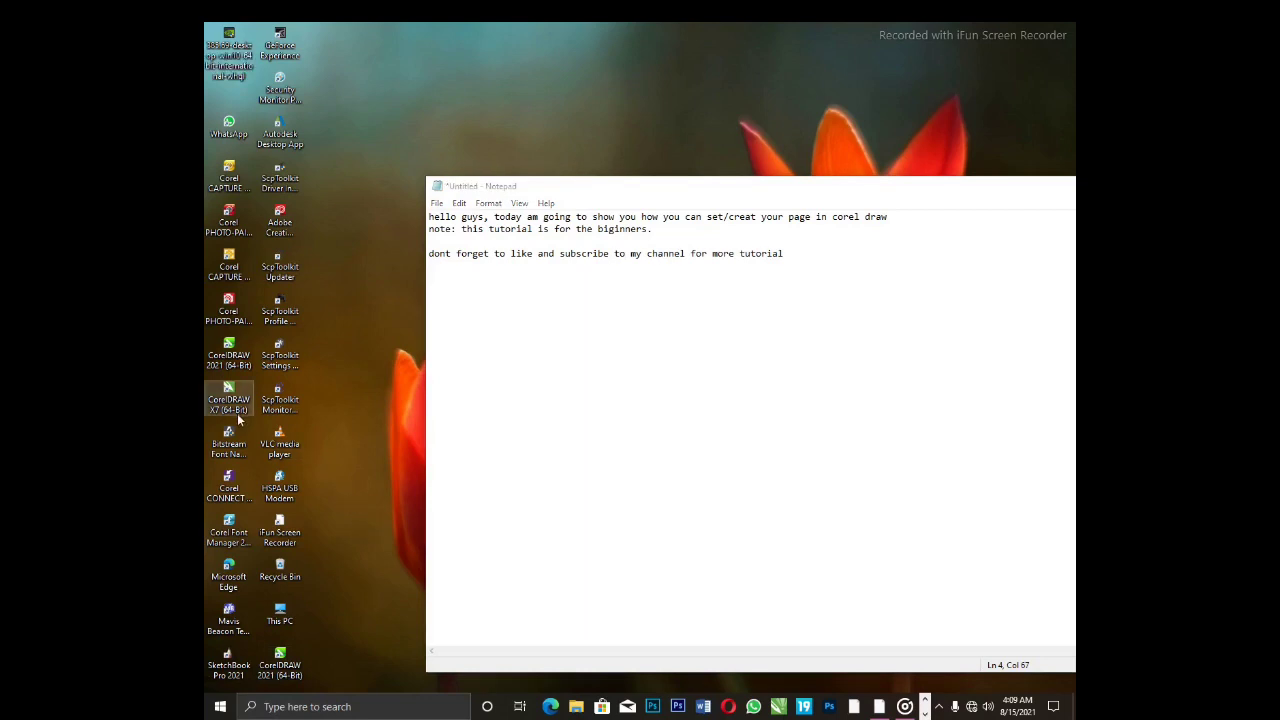
{"action": "left_click", "coordinate": [790, 256]}
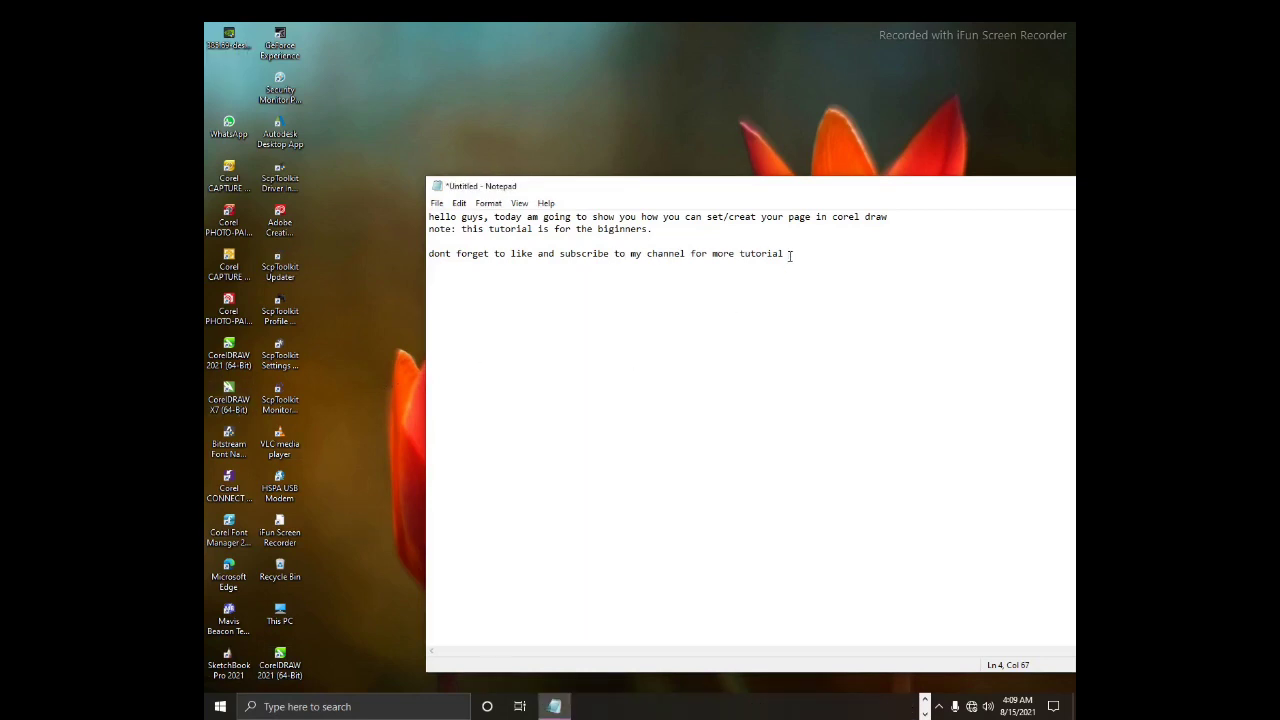
{"action": "key", "text": "Return"}
{"action": "type", "text": "lets get st"}
{"action": "type", "text": "arted "}
Add the first instruction "1. open your corel draw located in your desktop background".
{"action": "type", "text": "1. "}
{"action": "type", "text": "open your "}
{"action": "type", "text": "corel dr"}
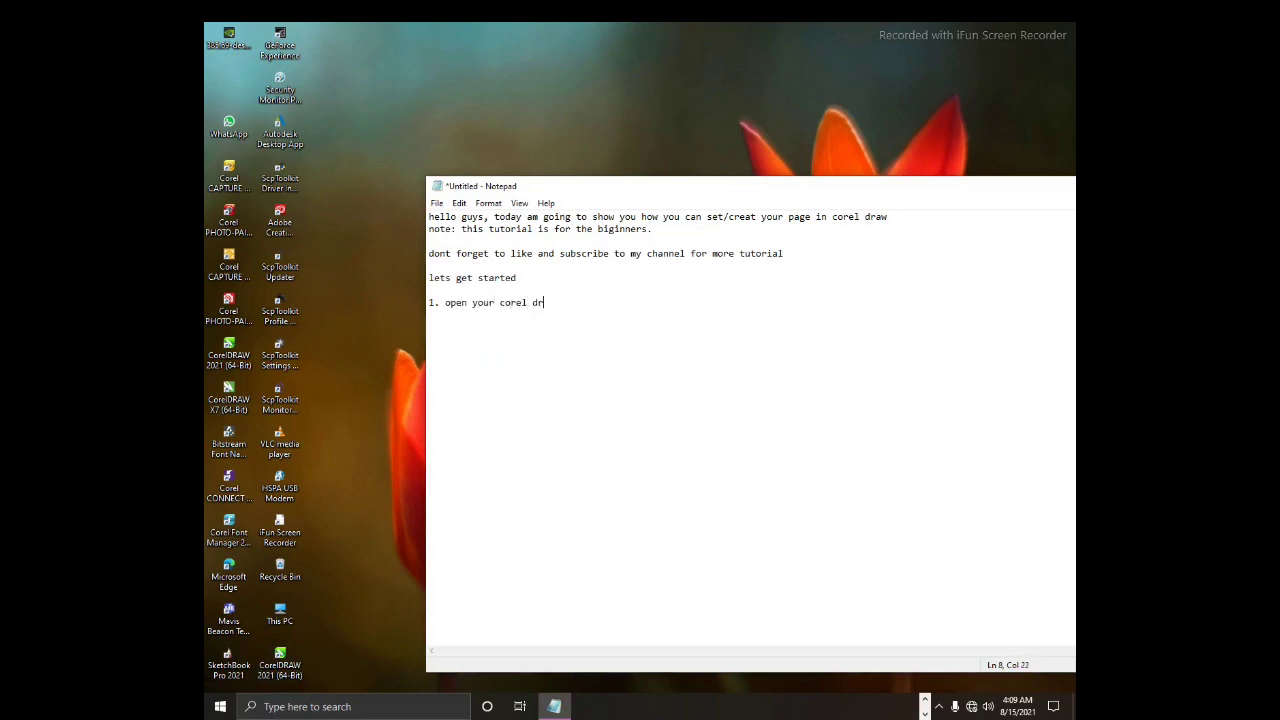
{"action": "type", "text": "aw located in your desktop bacgrou"}
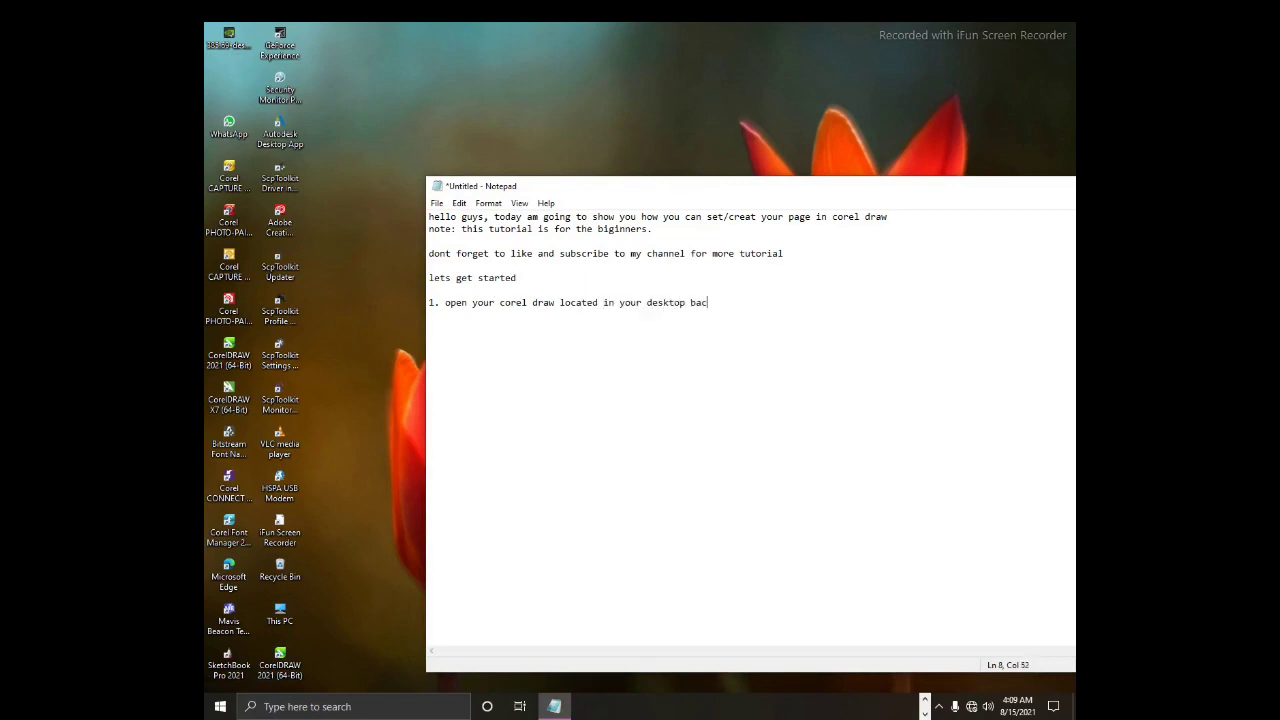
{"action": "key", "text": "BackSpace"}
{"action": "key", "text": "BackSpace"}
{"action": "key", "text": "BackSpace"}
{"action": "key", "text": "BackSpace"}
{"action": "type", "text": "kground"}
Launch CorelDRAW X7 from the desktop.
{"action": "left_click", "coordinate": [209, 413]}
{"action": "double_click", "coordinate": [233, 411]}
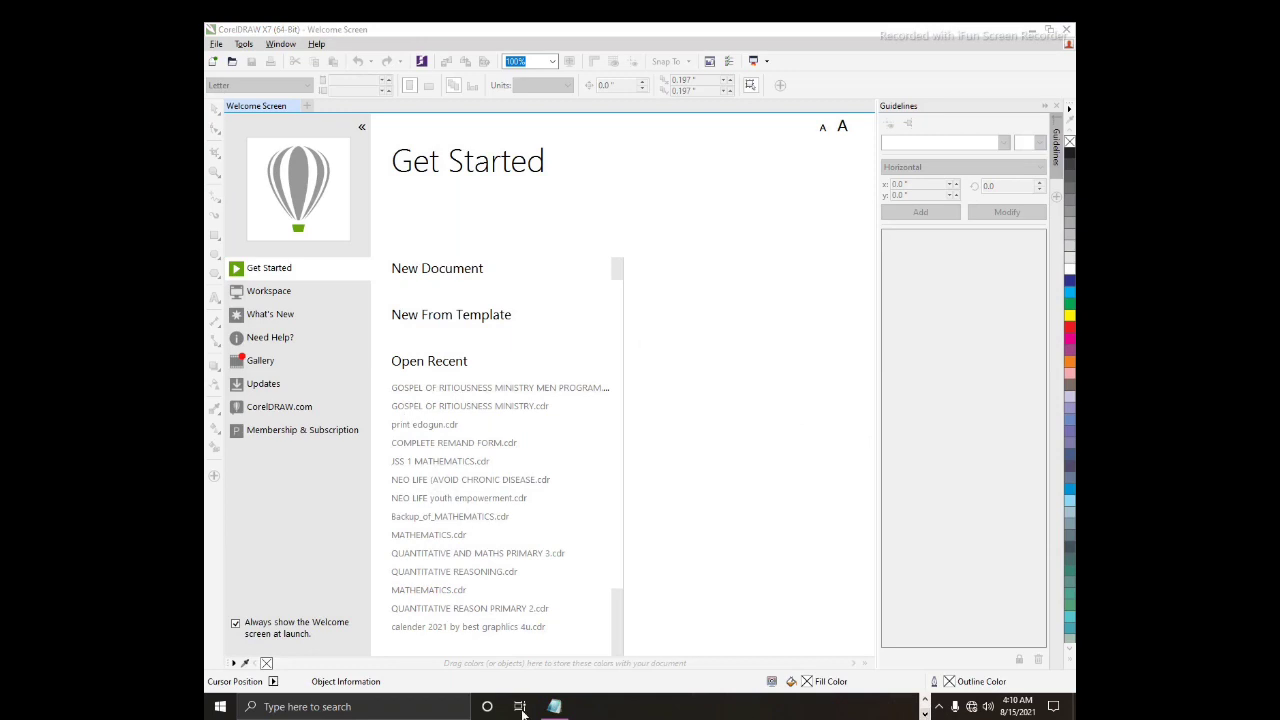
Switch back to Notepad and move its window below CorelDRAW's New Document and Open Recent headings.
{"action": "left_click", "coordinate": [556, 706]}
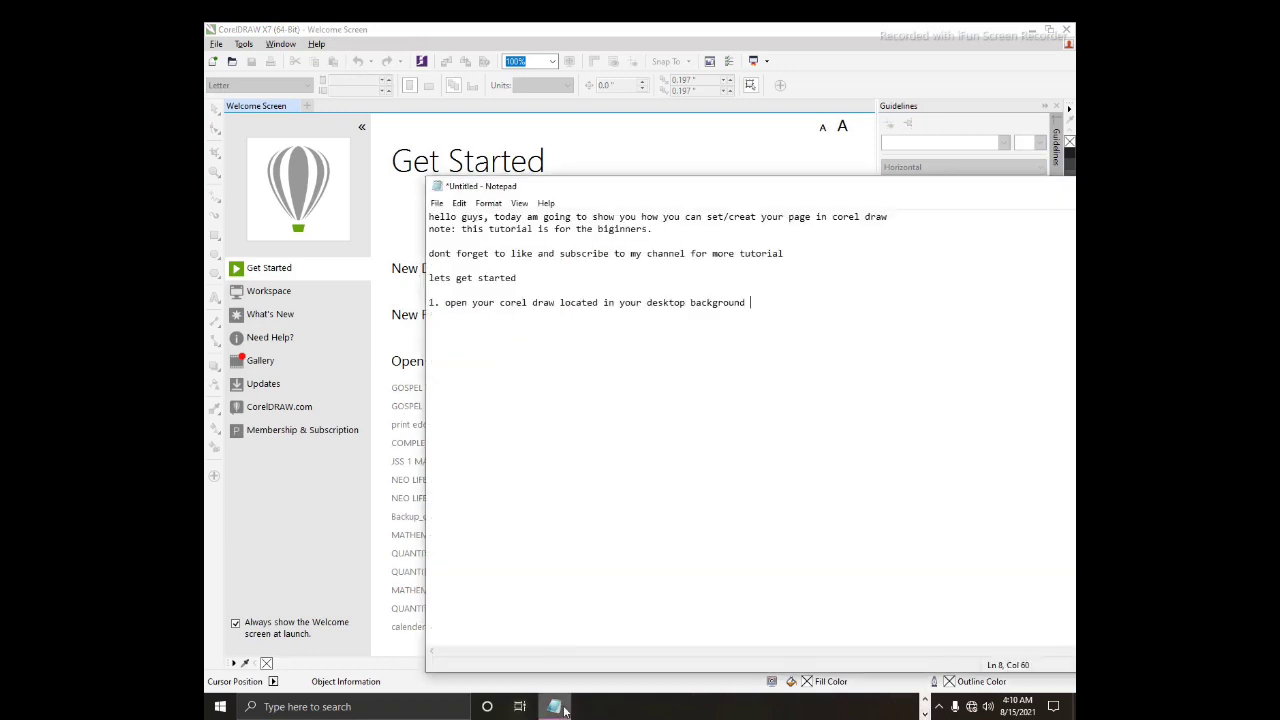
{"action": "double_click", "coordinate": [571, 188]}
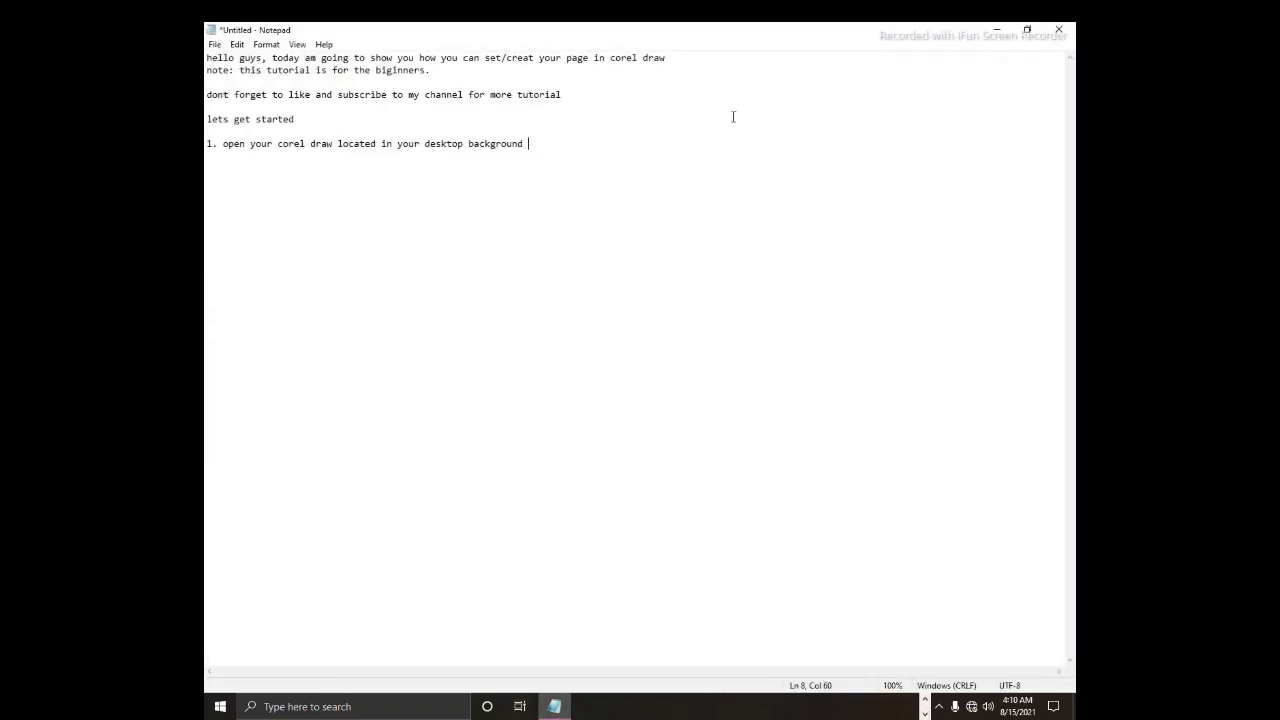
{"action": "left_click", "coordinate": [1027, 30]}
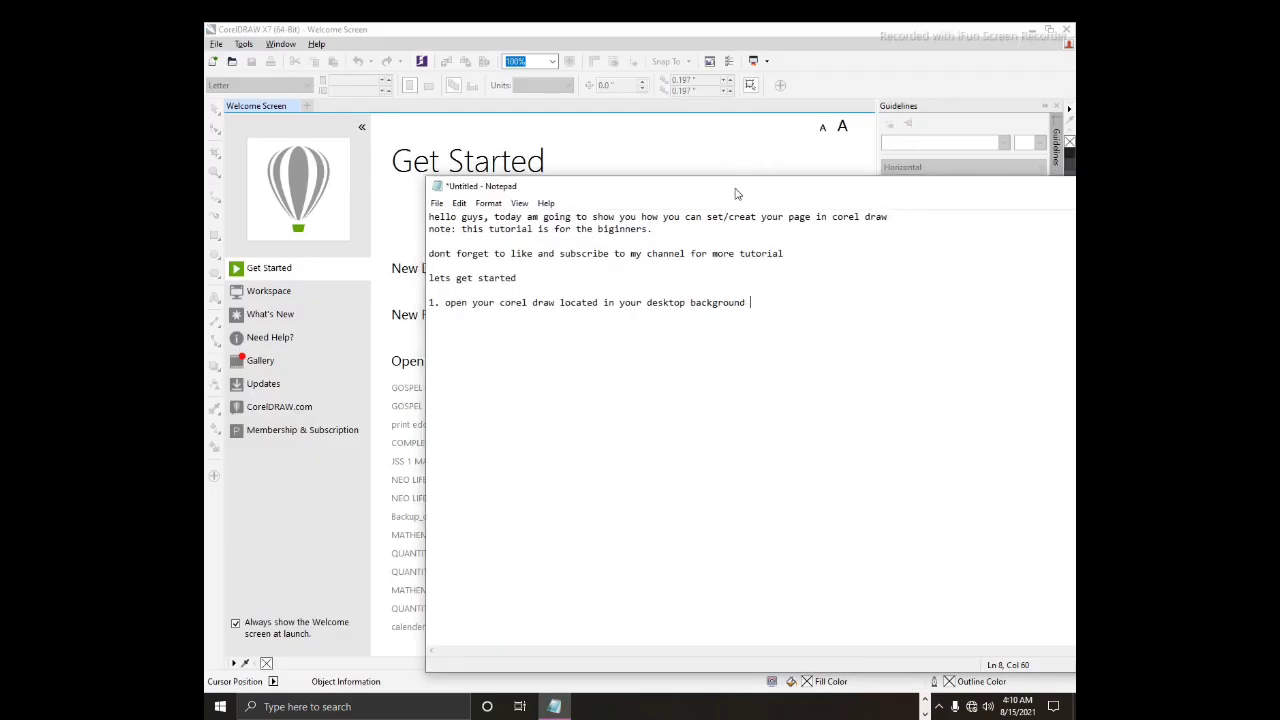
{"action": "left_click_drag", "start_coordinate": [736, 193], "coordinate": [771, 431]}
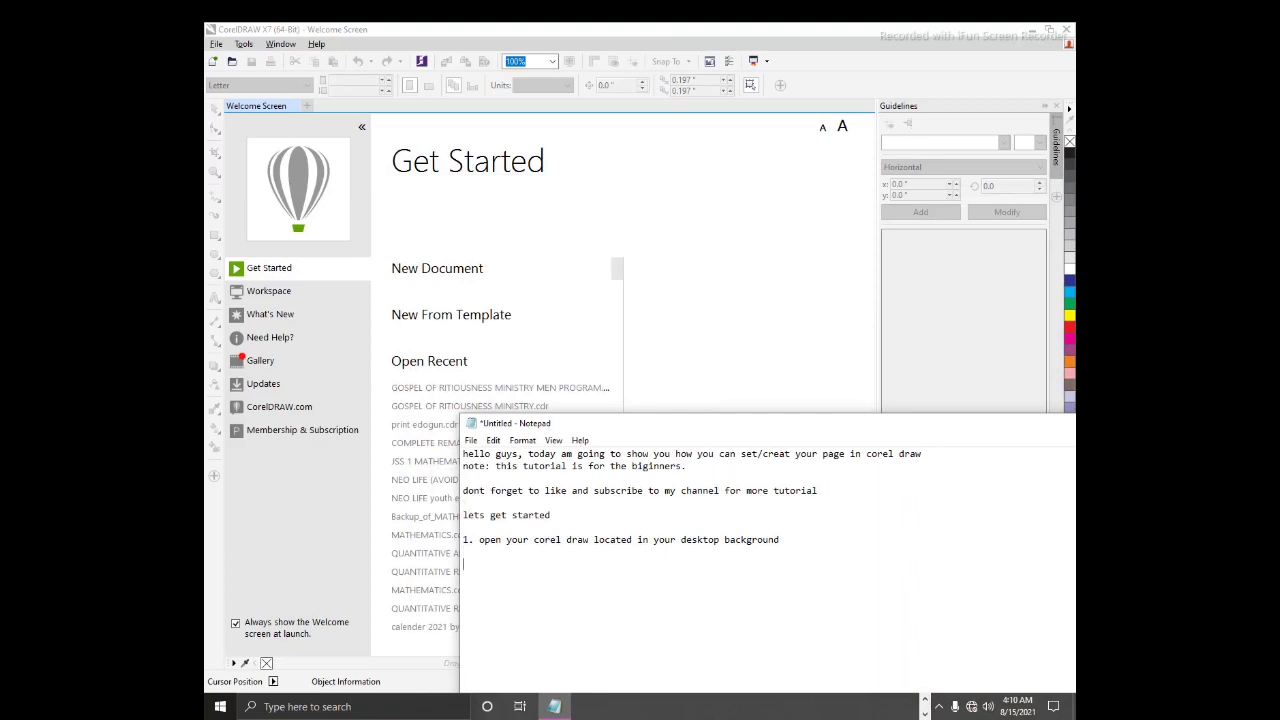
Add the instruction "2. click on new document" and start a new document in CorelDRAW.
{"action": "type", "text": "2. click on"}
{"action": "type", "text": "new document"}
{"action": "left_click", "coordinate": [446, 270]}
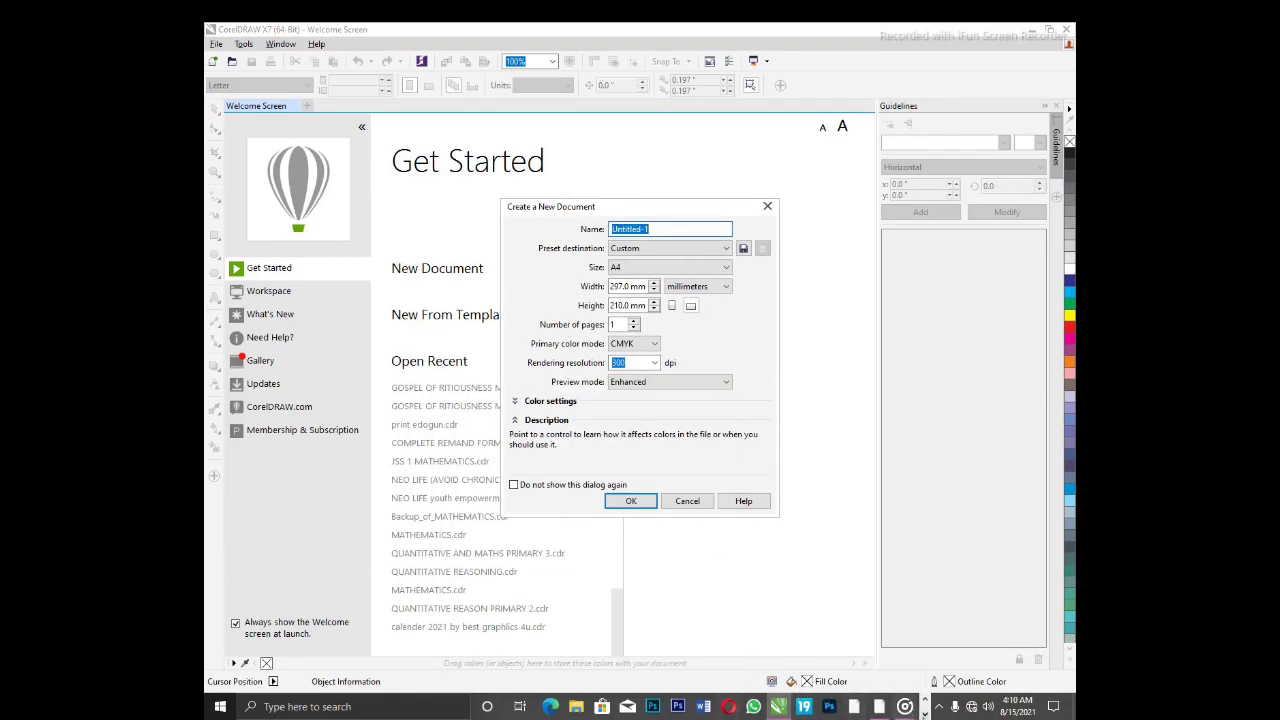
Return to Notepad and add "3. here we are, Name: the title of what you want to save your work".
{"action": "left_click", "coordinate": [554, 706]}
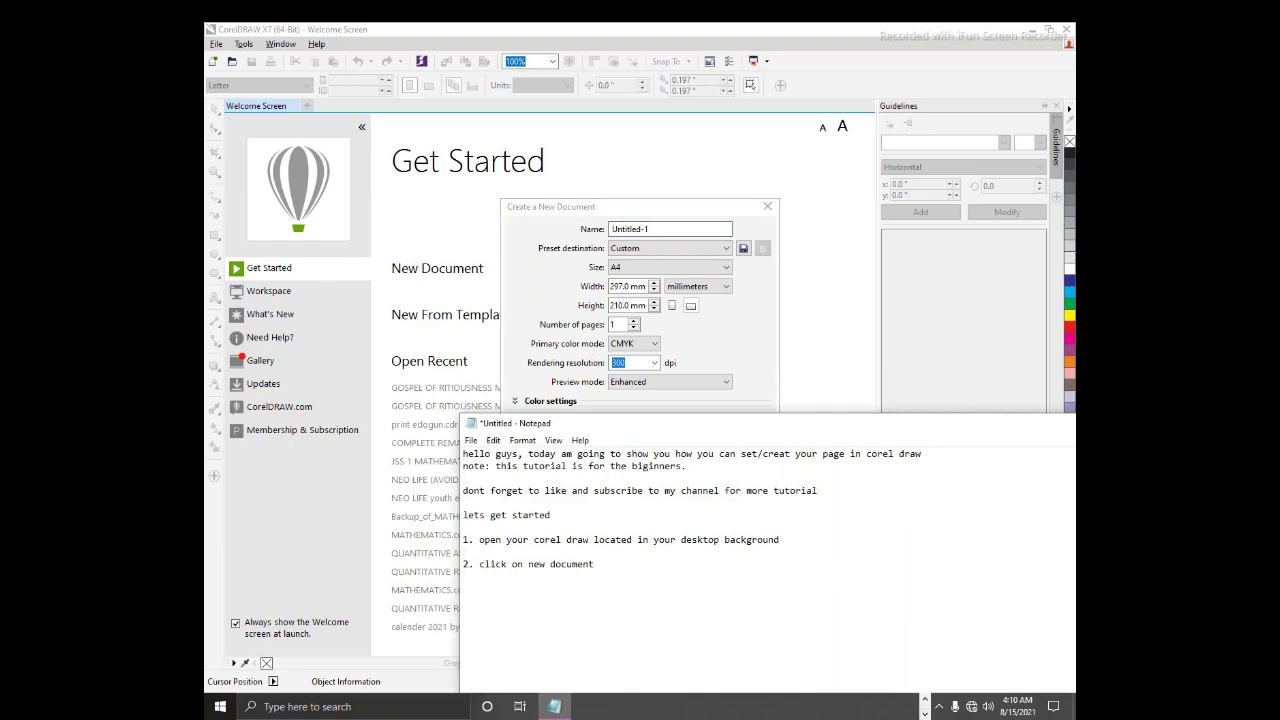
{"action": "type", "text": "3. here we are, "}
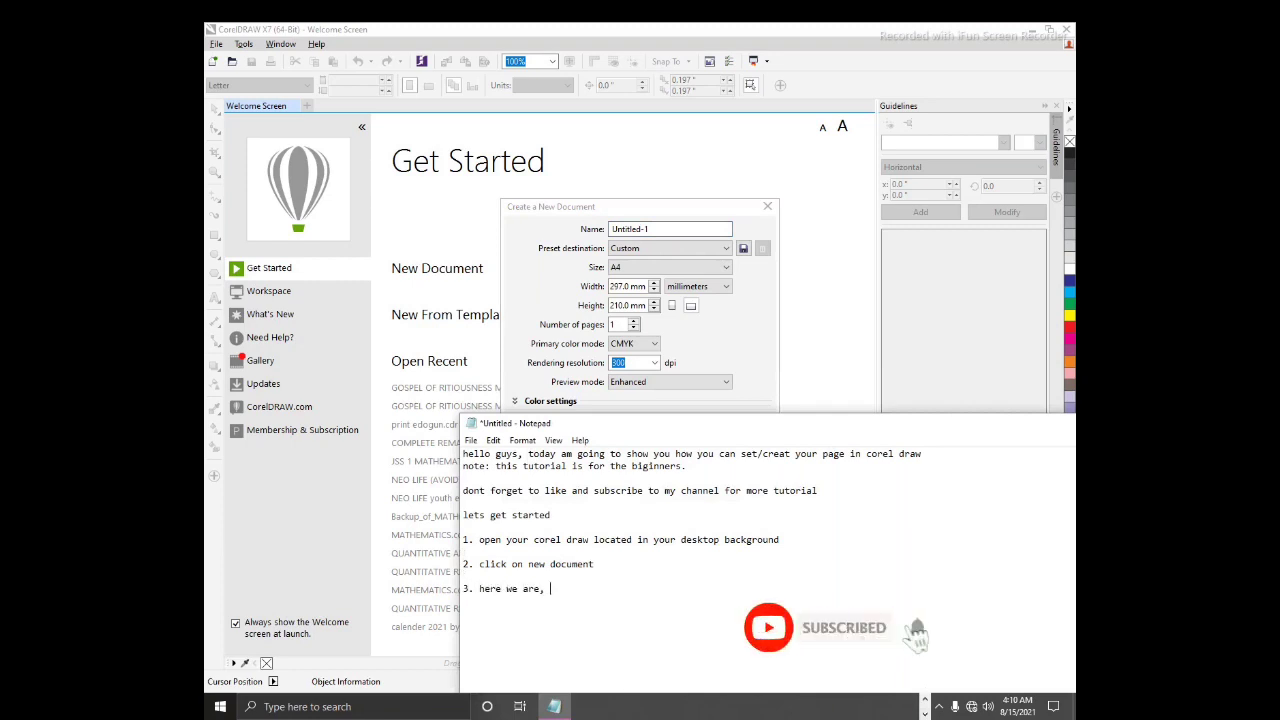
{"action": "type", "text": "Name"}
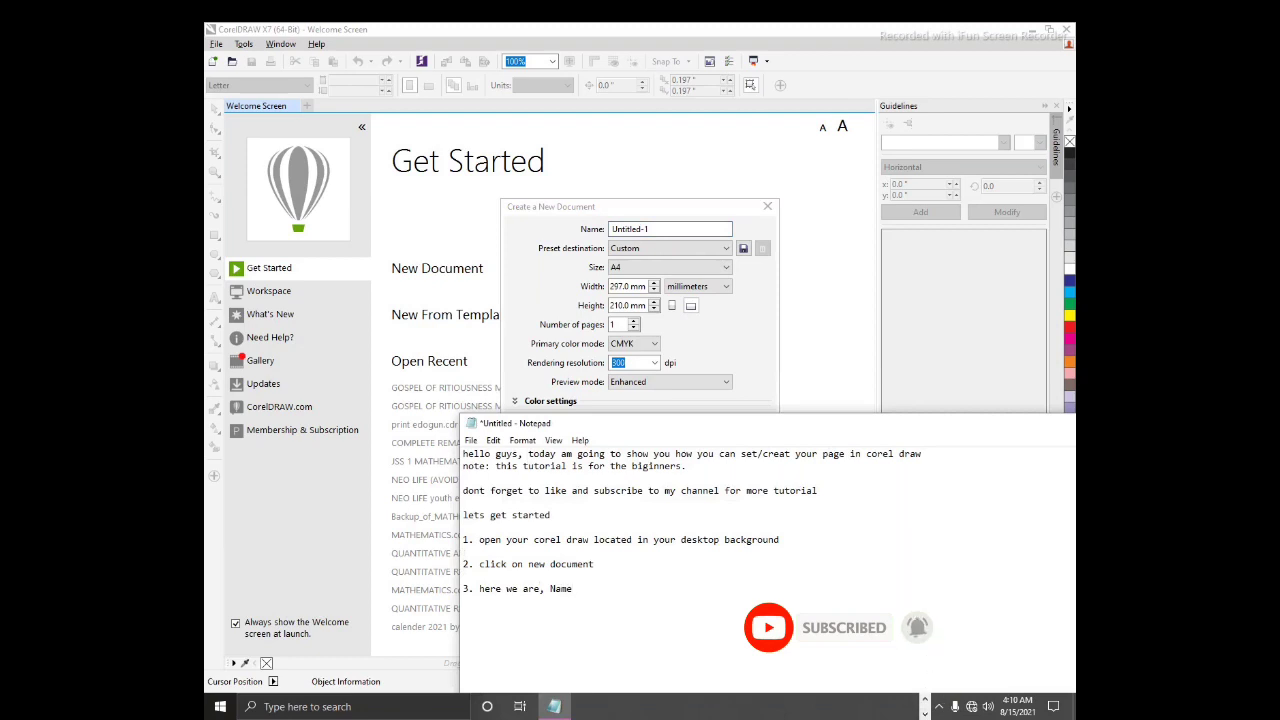
{"action": "type", "text": ": "}
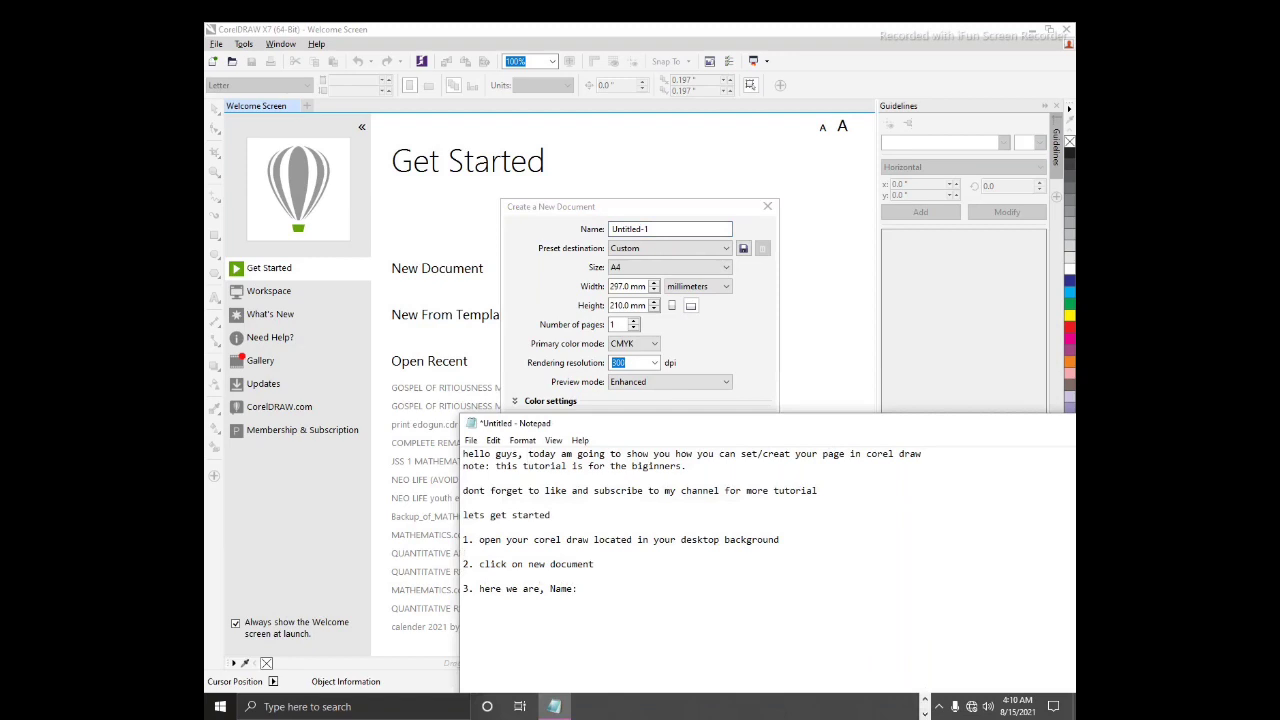
{"action": "type", "text": "the title of what you w"}
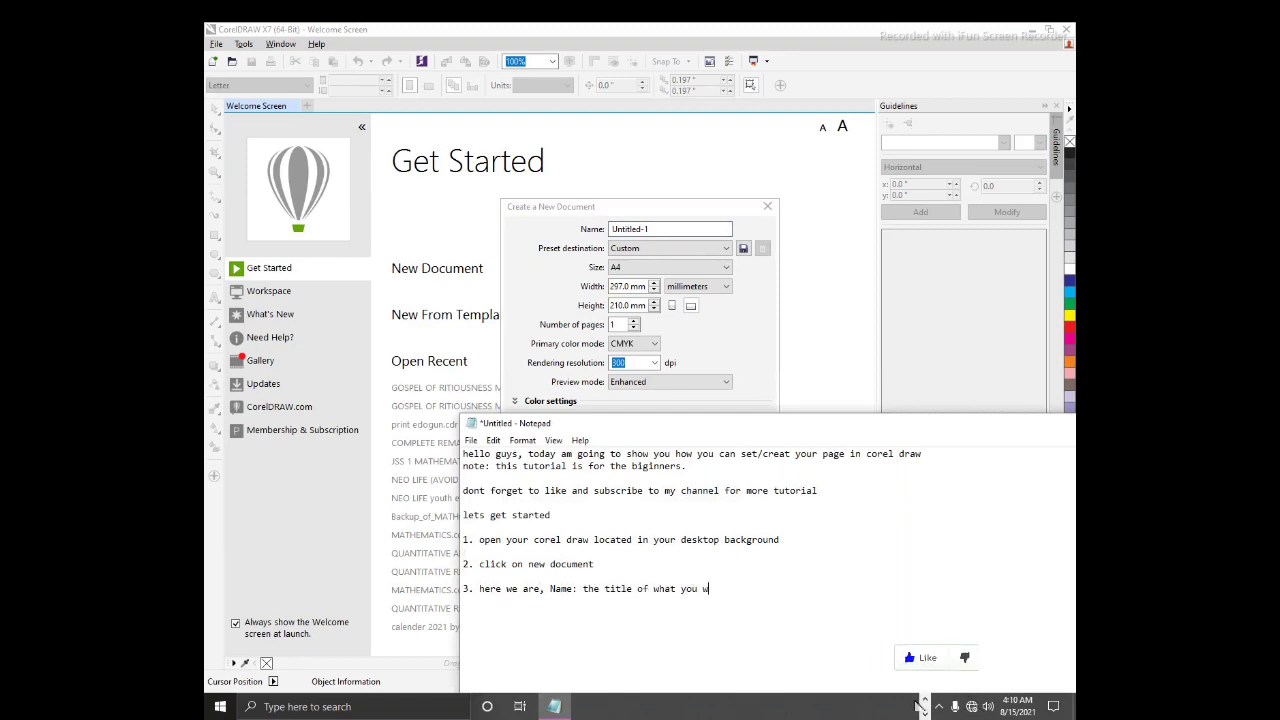
{"action": "type", "text": "ant to save your work"}
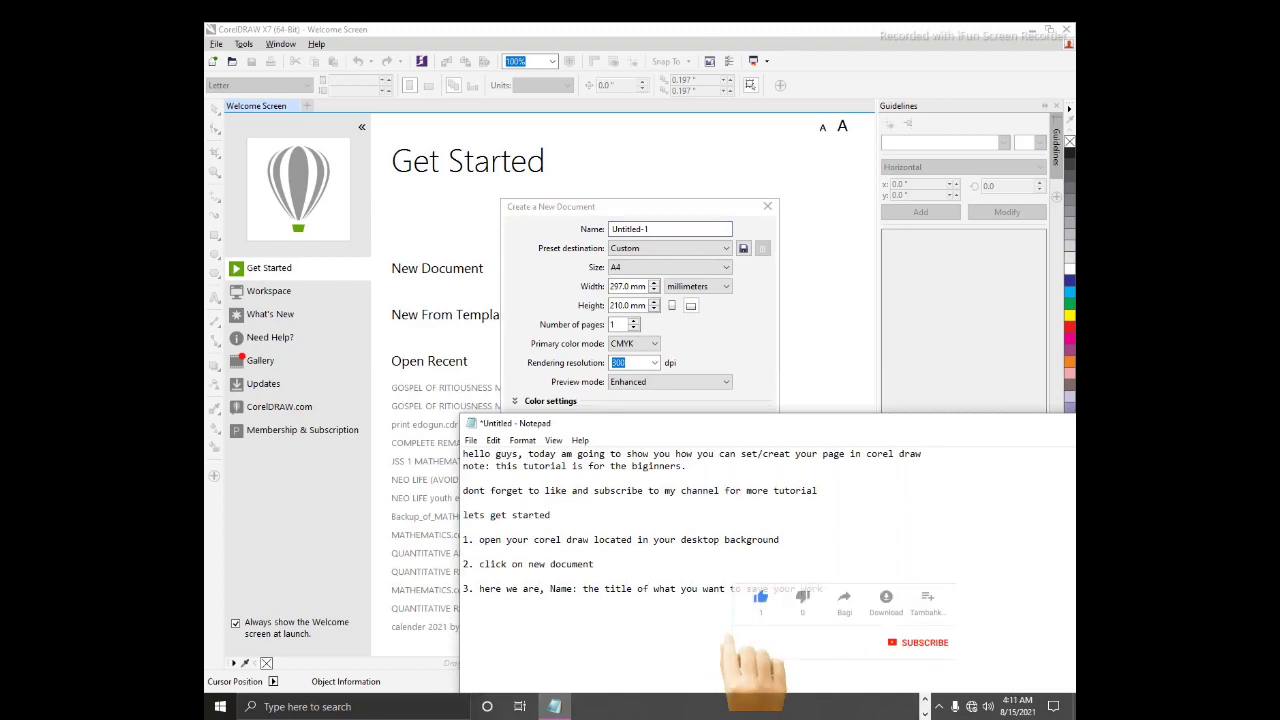
Continue item 3 with "Preset destination you can as well leave it at custom".
{"action": "type", "text": " Preset des"}
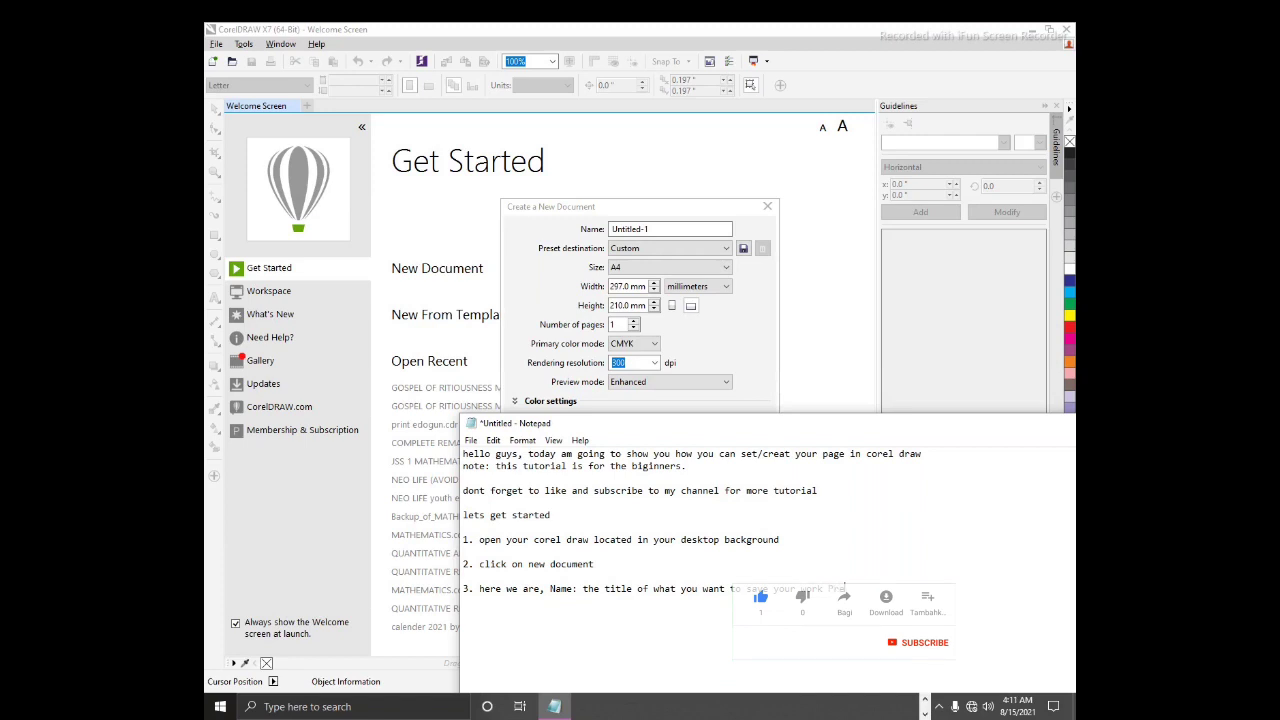
{"action": "type", "text": "tination:"}
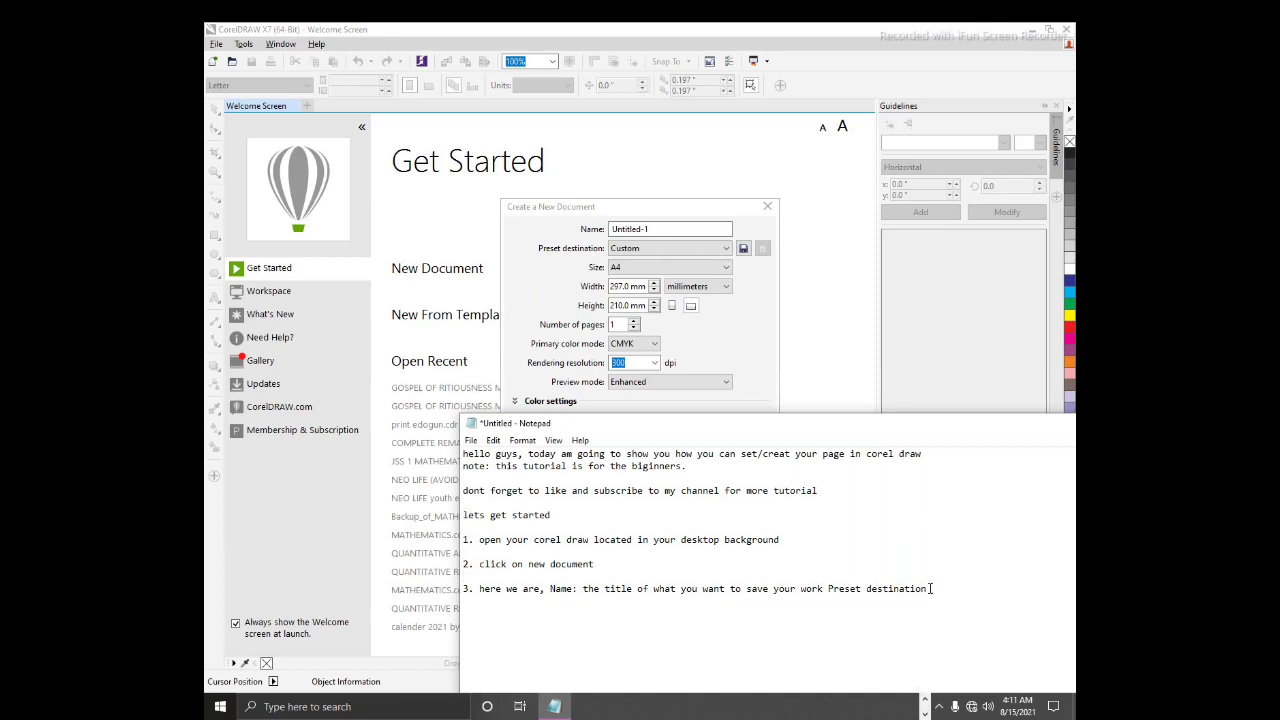
{"action": "type", "text": "you can as well leave it at custom"}
Continue item 3 with ", Size: this were you can insert any papers size of your choice depending on what you are printing".
{"action": "type", "text": ", Size:"}
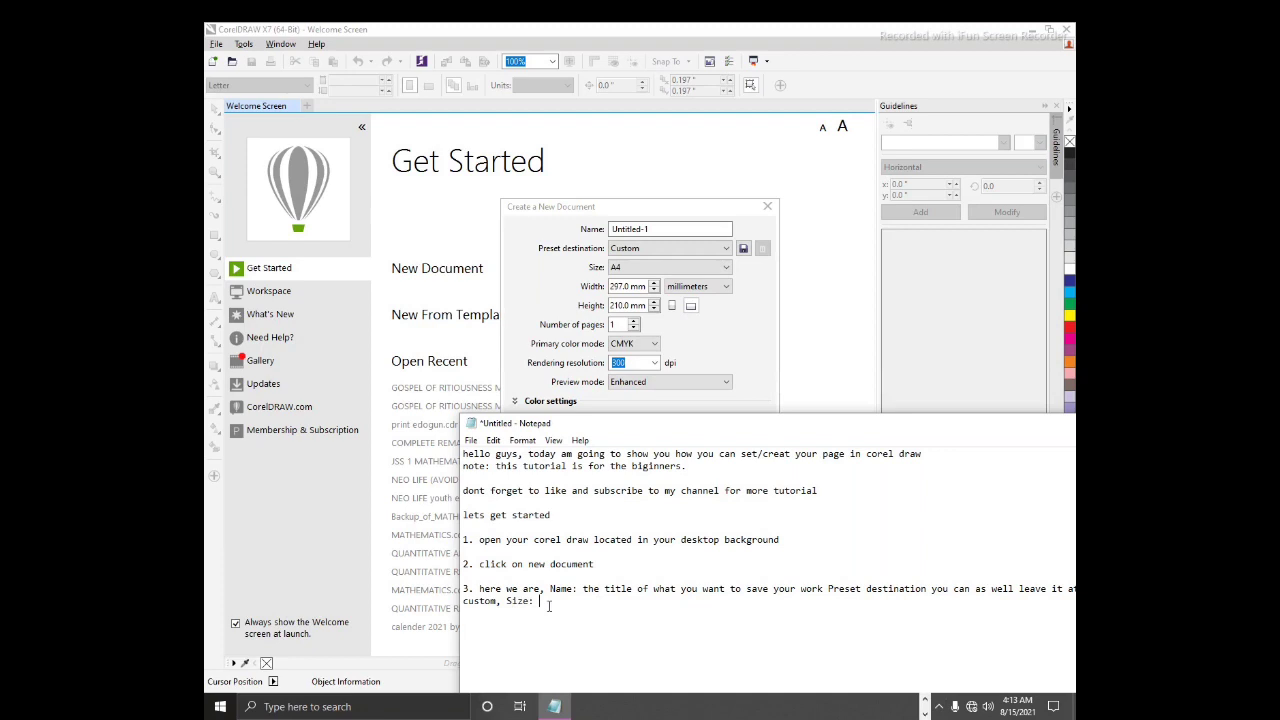
{"action": "type", "text": "this were you c can insert any papers s"}
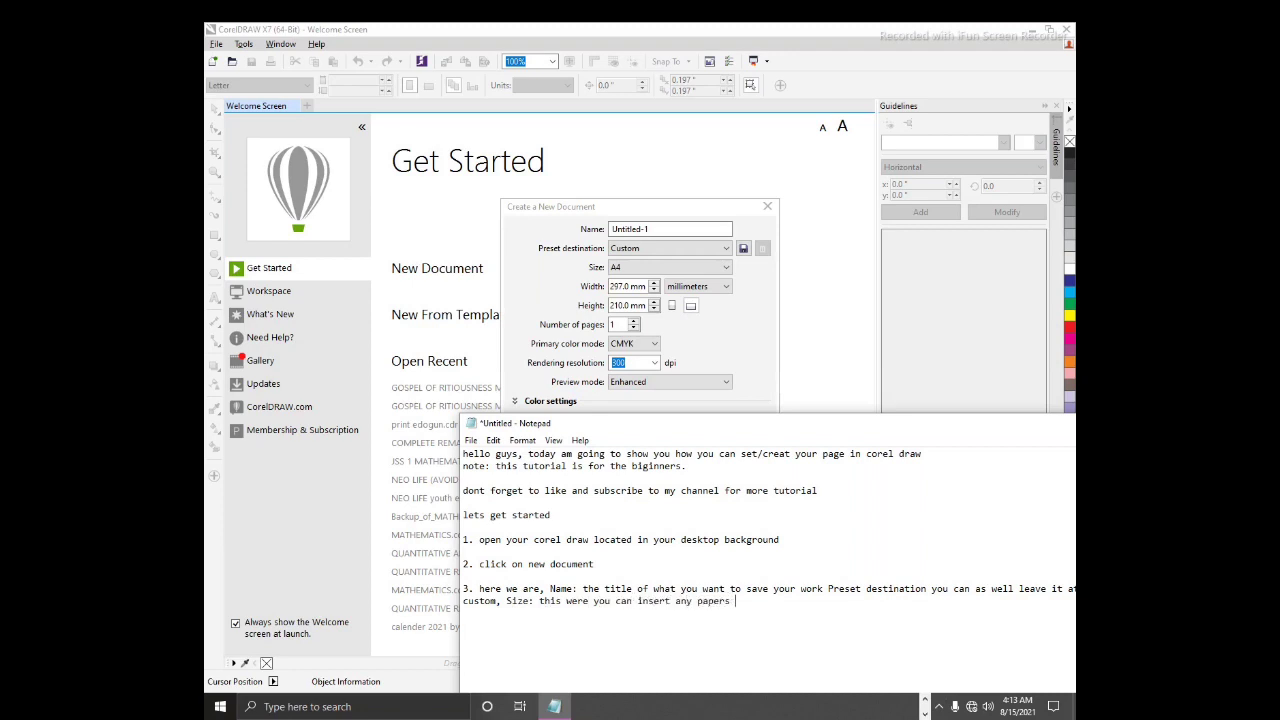
{"action": "type", "text": "ize of your choice depn"}
{"action": "type", "text": "ding"}
{"action": "key", "text": "BackSpace"}
{"action": "key", "text": "BackSpace"}
{"action": "key", "text": "BackSpace"}
{"action": "key", "text": "BackSpace"}
{"action": "key", "text": "BackSpace"}
{"action": "key", "text": "BackSpace"}
{"action": "key", "text": "BackSpace"}
{"action": "key", "text": "BackSpace"}
{"action": "type", "text": "epending on what "}
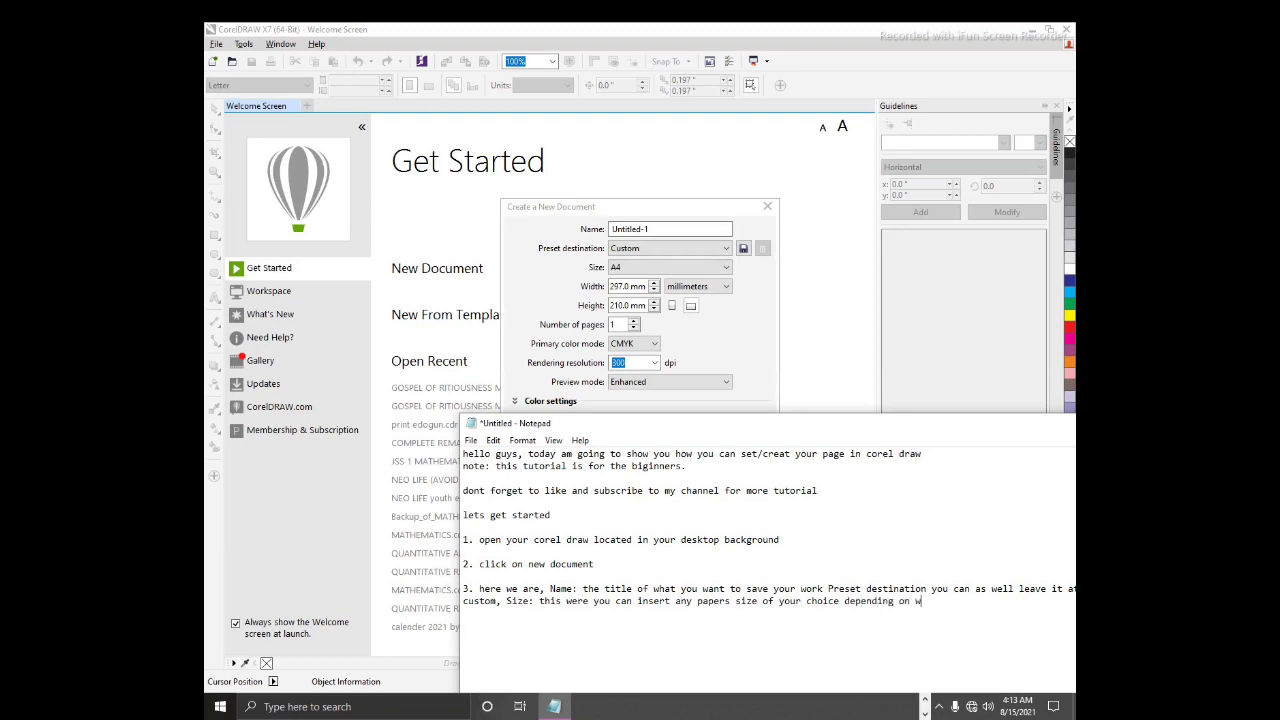
{"action": "type", "text": "you are pringint"}
{"action": "key", "text": "BackSpace"}
{"action": "key", "text": "BackSpace"}
{"action": "key", "text": "BackSpace"}
{"action": "key", "text": "BackSpace"}
{"action": "key", "text": "BackSpace"}
{"action": "type", "text": "ting"}
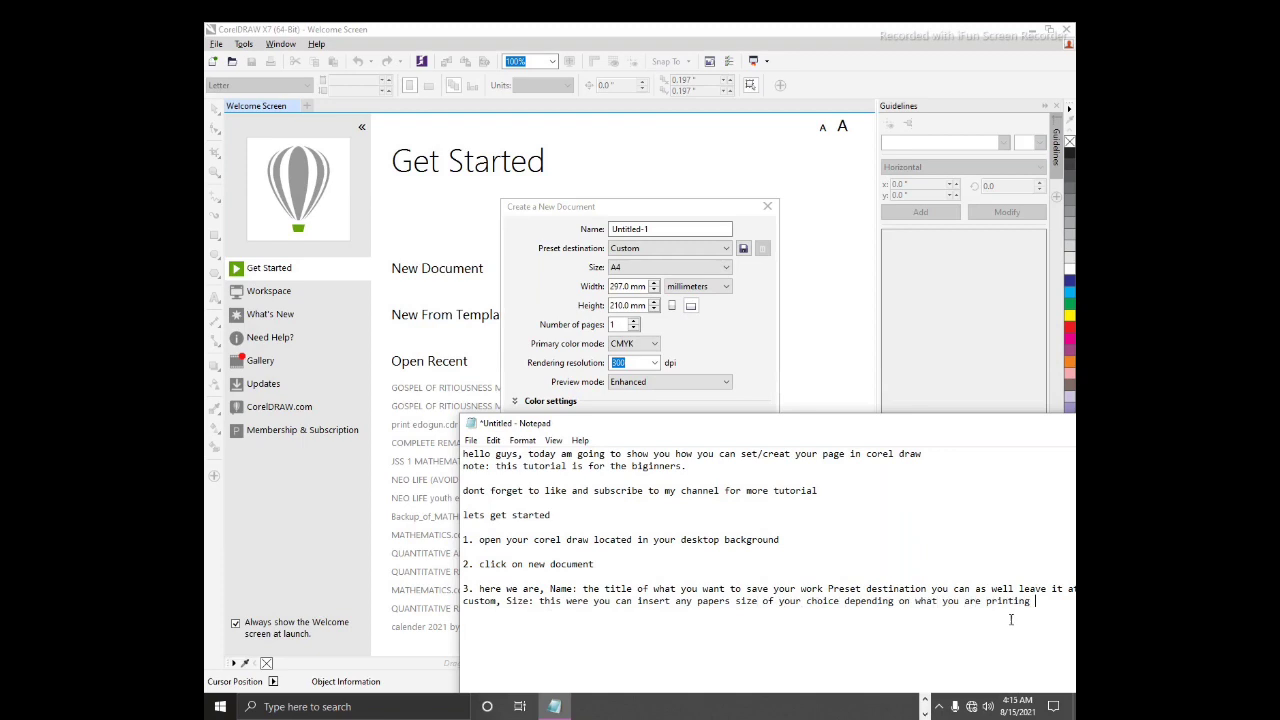
End the size explanation with a comma and add "look at that Primary Colour Mode: leave at as well,".
{"action": "key", "text": "BackSpace"}
{"action": "type", "text": "."}
{"action": "key", "text": "BackSpace"}
{"action": "type", "text": ", now lo"}
{"action": "key", "text": "BackSpace"}
{"action": "key", "text": "BackSpace"}
{"action": "key", "text": "BackSpace"}
{"action": "key", "text": "BackSpace"}
{"action": "key", "text": "BackSpace"}
{"action": "key", "text": "BackSpace"}
{"action": "type", "text": "look at that Primary Colour Mode"}
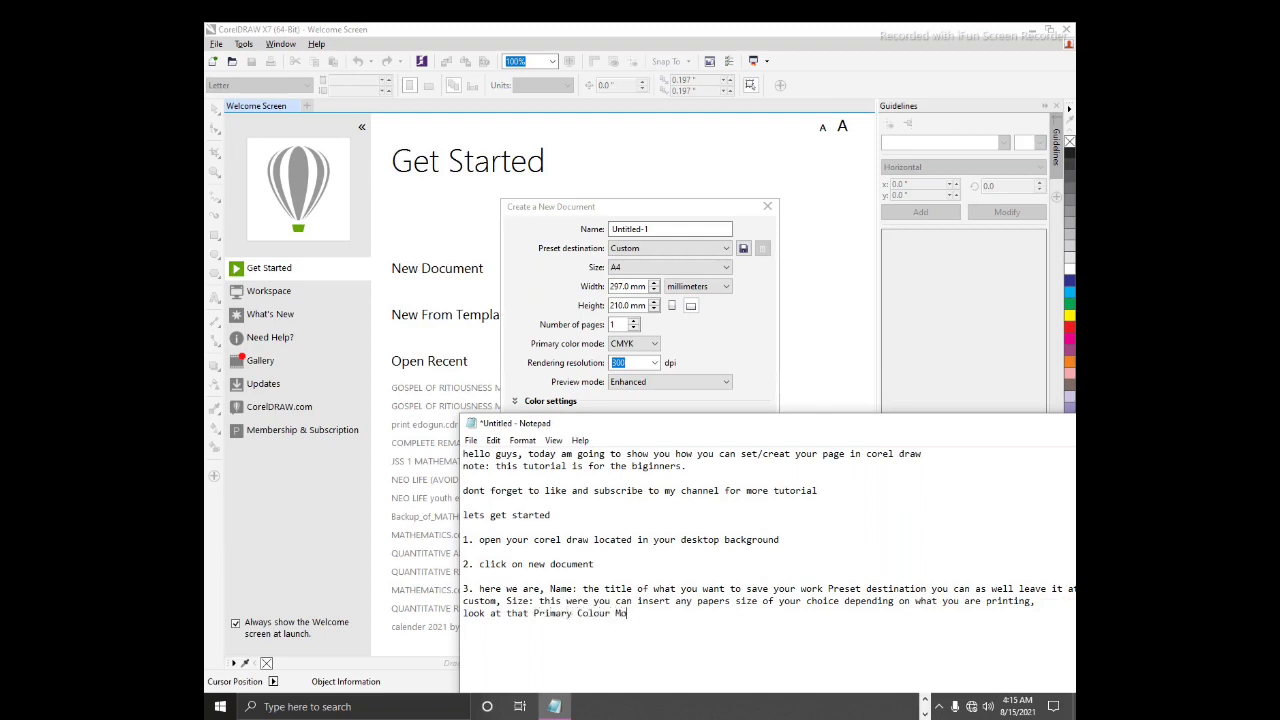
{"action": "type", "text": ": leave at as well,"}
{"action": "key", "text": "Return"}
Add the line "Rendering REsolution: you can as well leave it at 300 dpi or 150, or higher depnding on your graphics card.".
{"action": "type", "text": "Rendering REsolution:"}
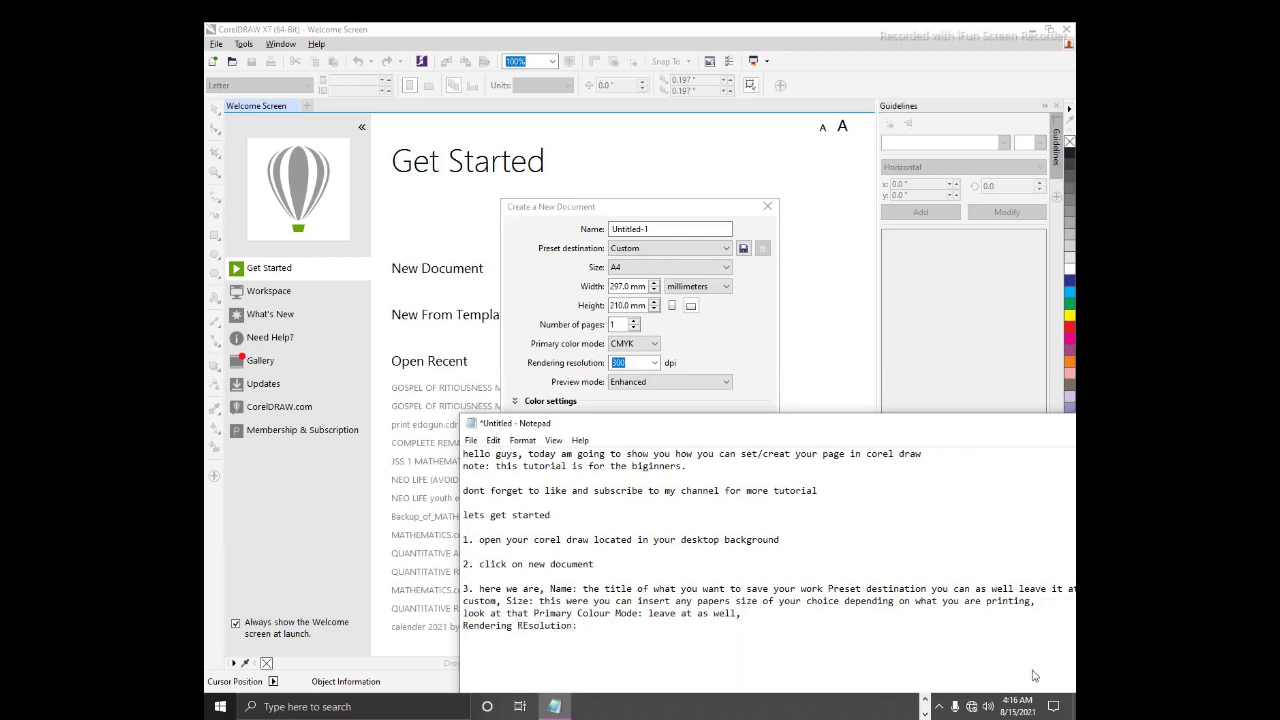
{"action": "type", "text": "y"}
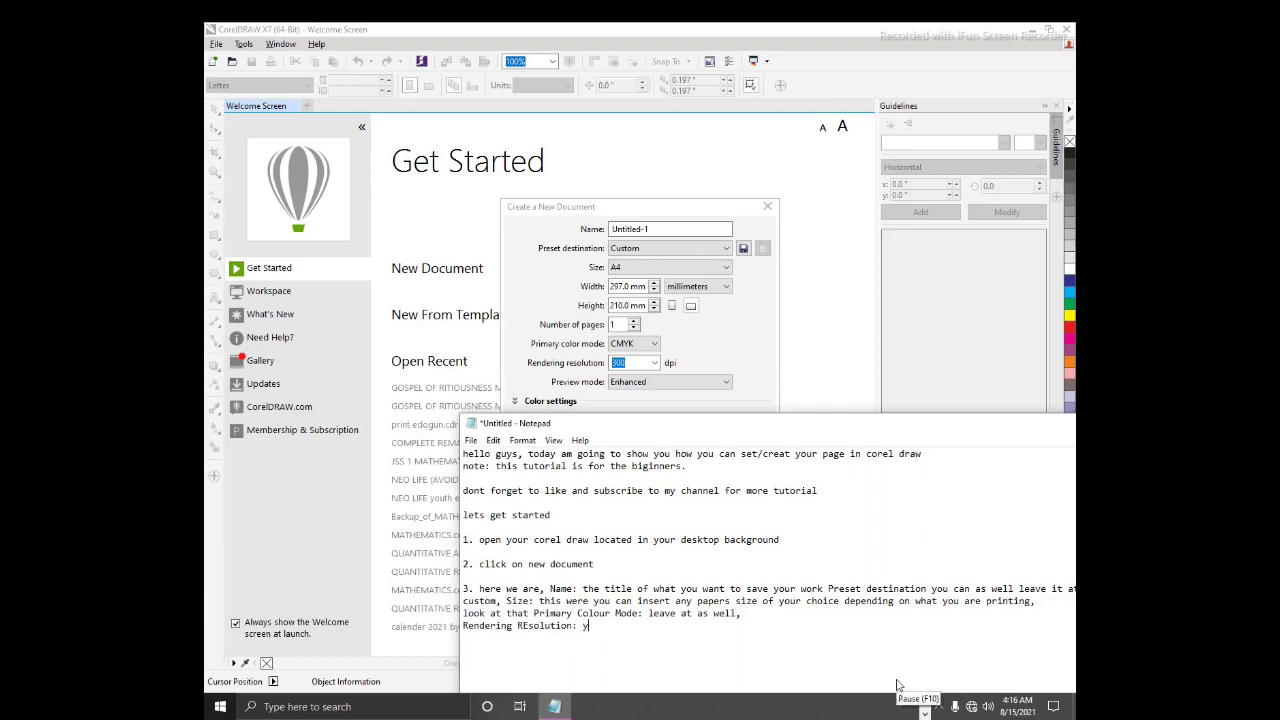
{"action": "type", "text": "ou can as well kleave"}
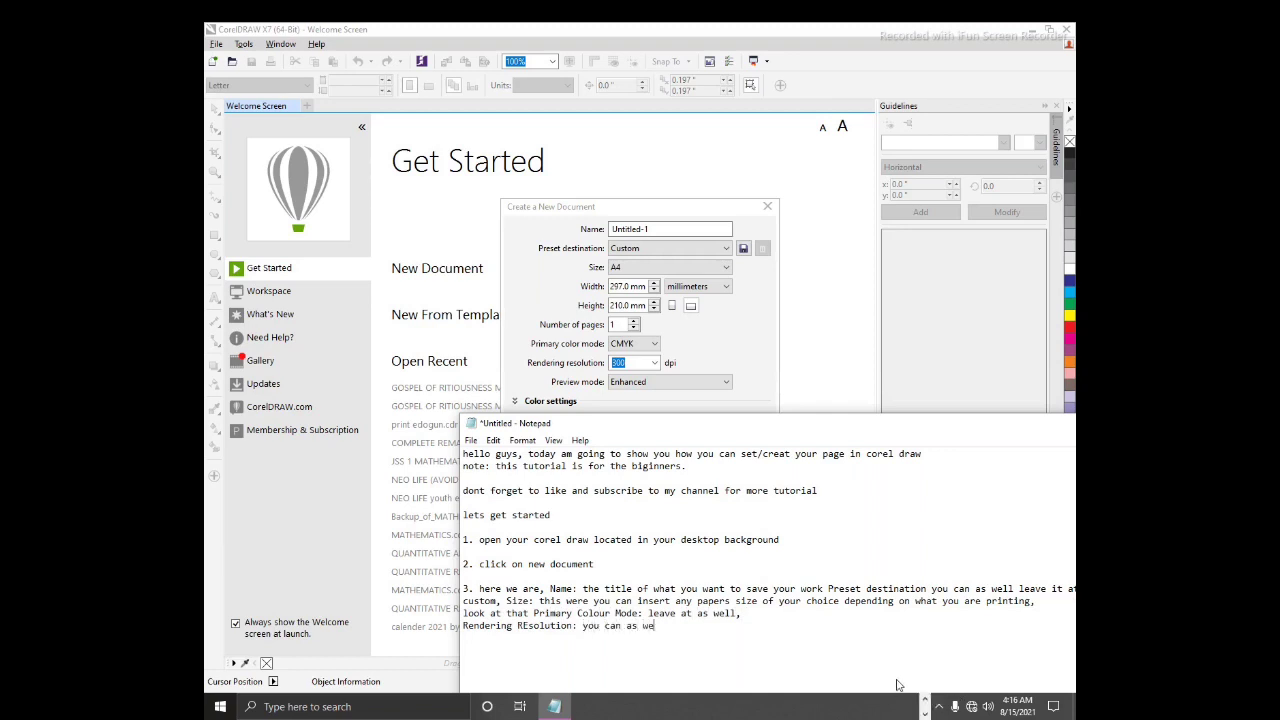
{"action": "key", "text": "BackSpace"}
{"action": "key", "text": "BackSpace"}
{"action": "key", "text": "BackSpace"}
{"action": "key", "text": "BackSpace"}
{"action": "key", "text": "BackSpace"}
{"action": "key", "text": "BackSpace"}
{"action": "key", "text": "BackSpace"}
{"action": "type", "text": "leave it at 300 dpi or 150, or"}
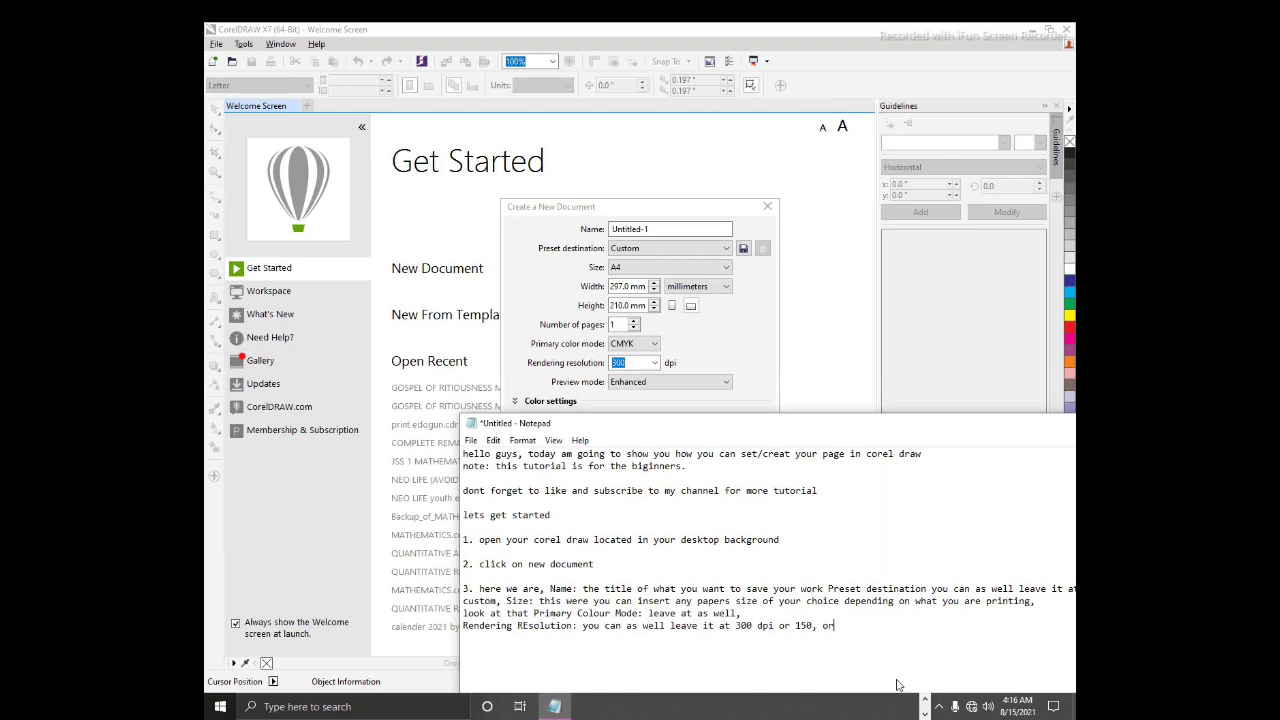
{"action": "type", "text": " higher depnding on your graphics ca"}
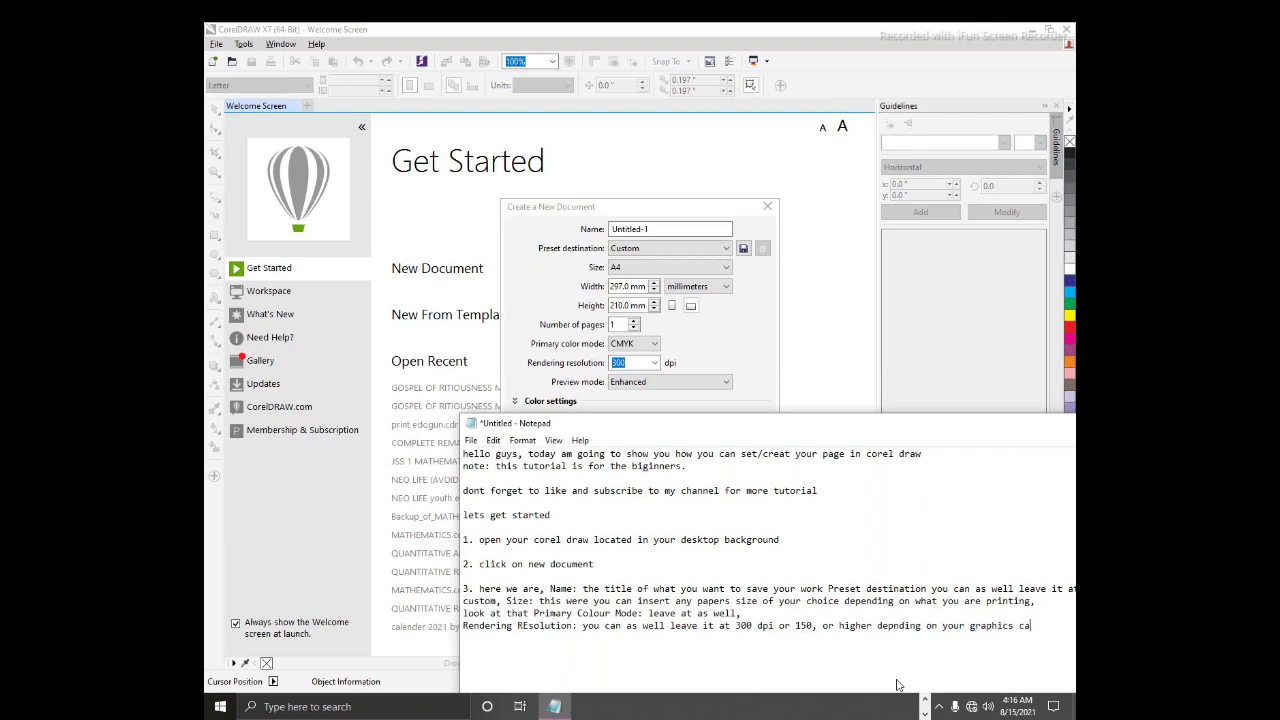
{"action": "type", "text": "rd"}
Add the closing line "!! free free to press okay" below the rendering resolution text.
{"action": "type", "text": "f"}
{"action": "type", "text": "!! free "}
{"action": "type", "text": "free to "}
{"action": "type", "text": "press okay"}
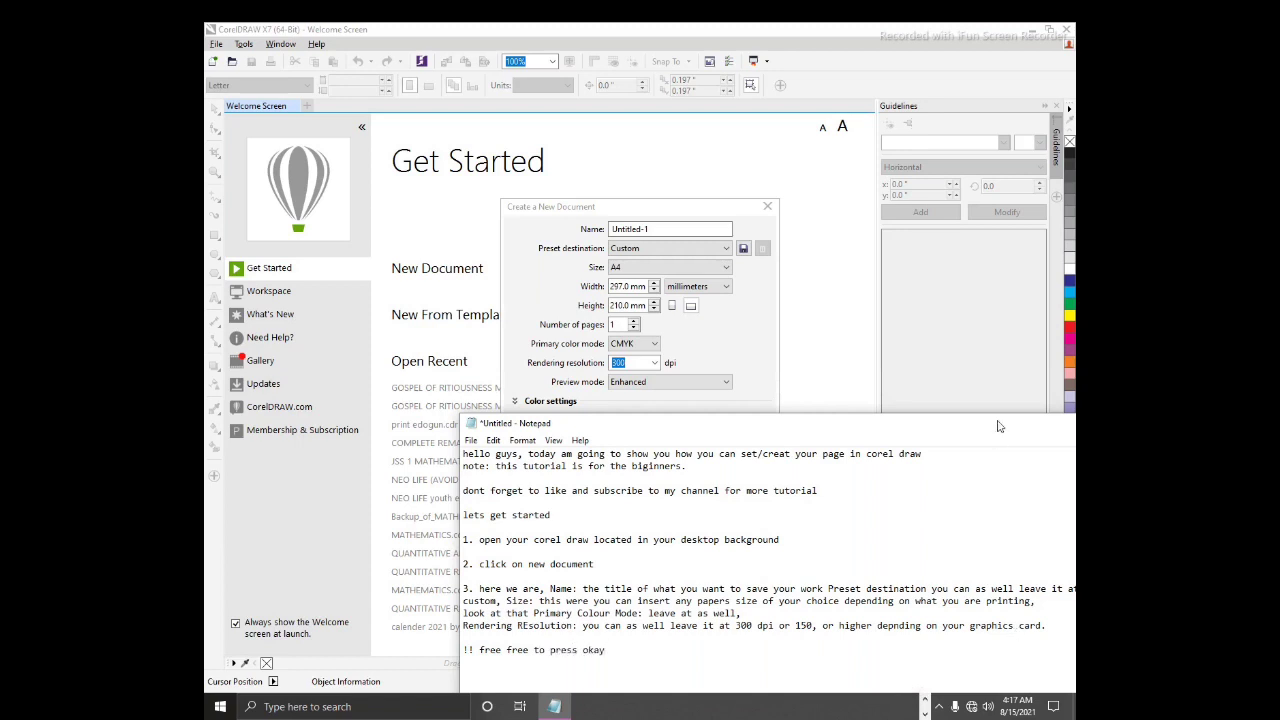
Switch to CorelDRAW and create the new A4 landscape document with the current settings.
{"action": "left_click", "coordinate": [747, 364]}
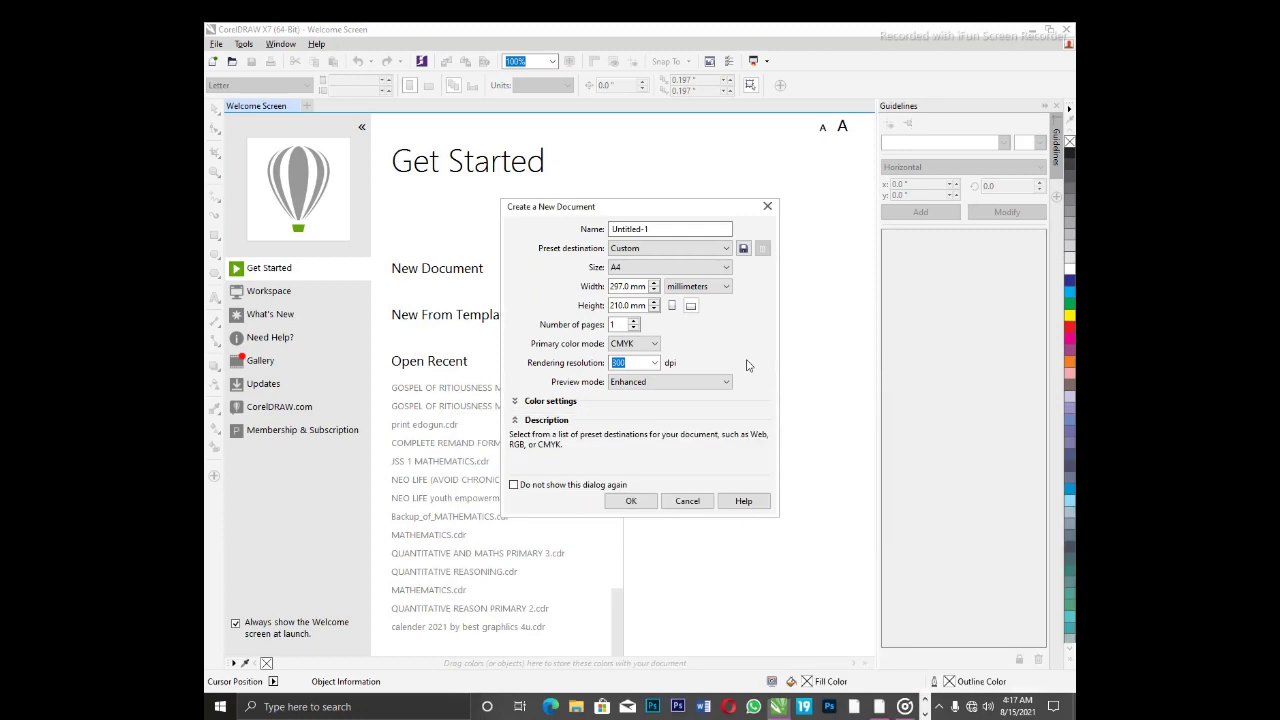
{"action": "left_click", "coordinate": [651, 500]}
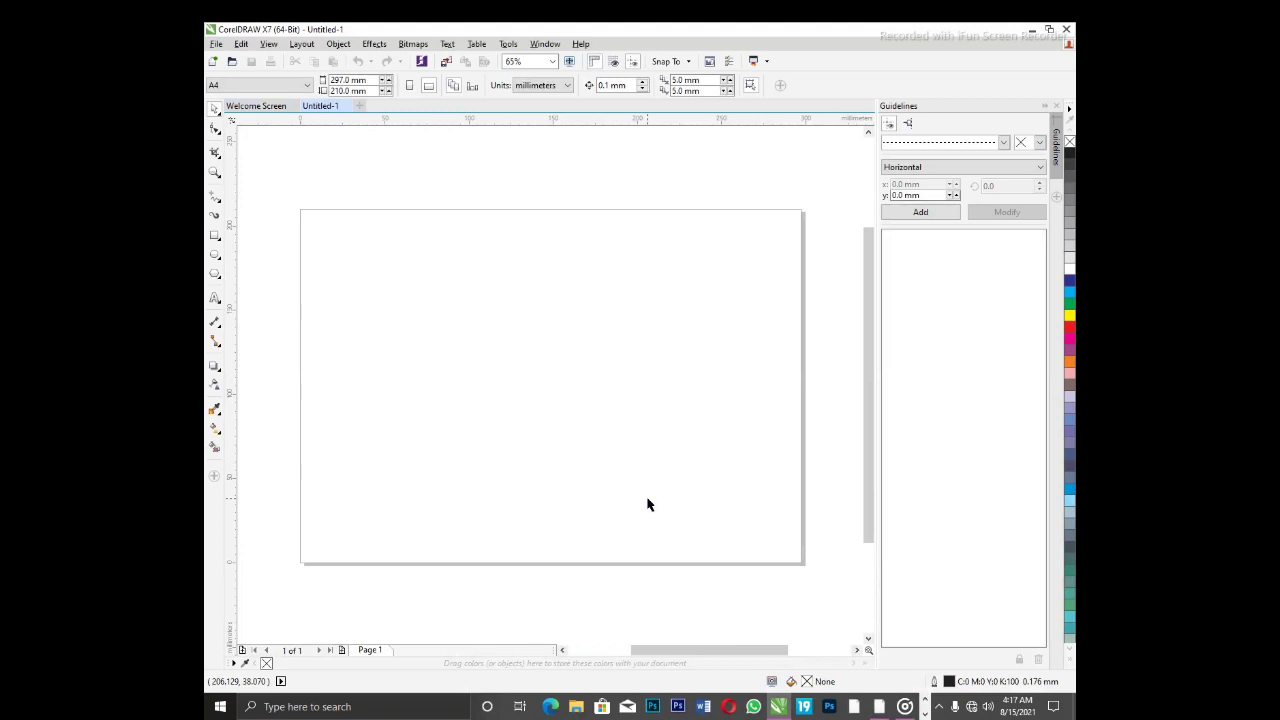
{"action": "scroll", "coordinate": [554, 400], "scroll_direction": "down", "scroll_amount": 2}
{"action": "scroll", "coordinate": [511, 408], "scroll_direction": "up", "scroll_amount": 1}
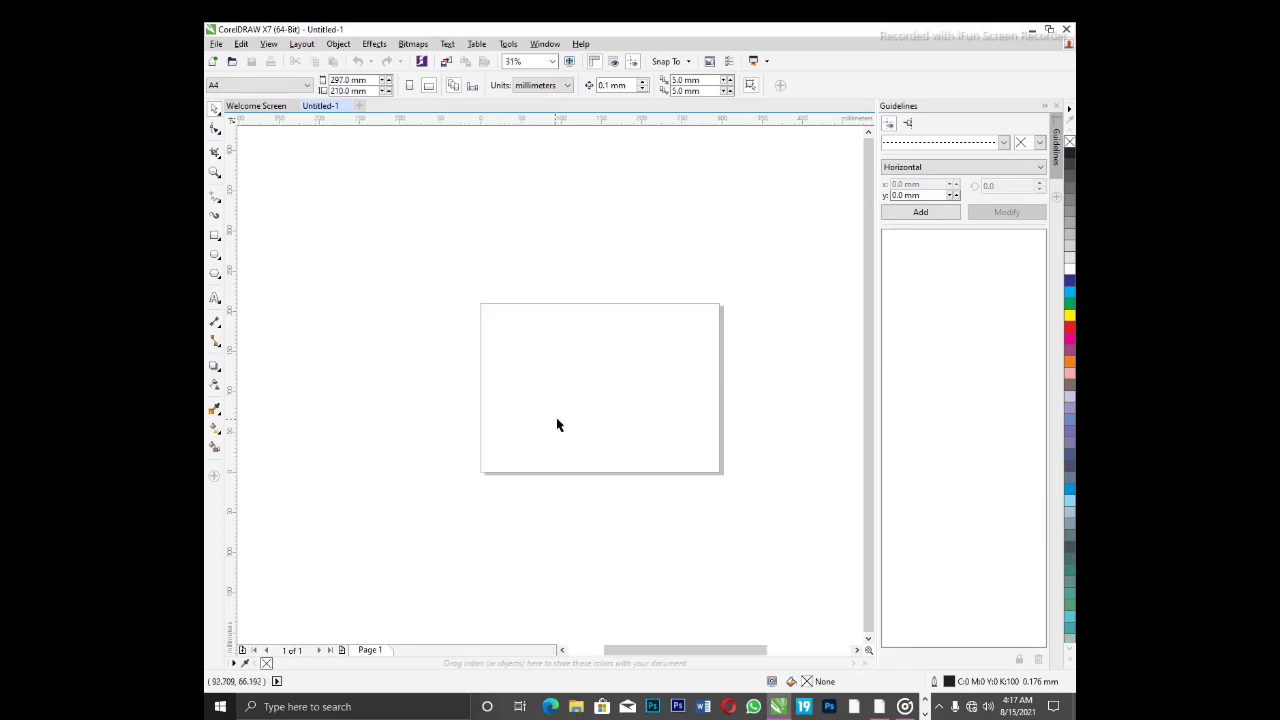
{"action": "scroll", "coordinate": [569, 423], "scroll_direction": "up", "scroll_amount": 1}
{"action": "scroll", "coordinate": [589, 426], "scroll_direction": "down", "scroll_amount": 2}
{"action": "scroll", "coordinate": [589, 426], "scroll_direction": "up", "scroll_amount": 1}
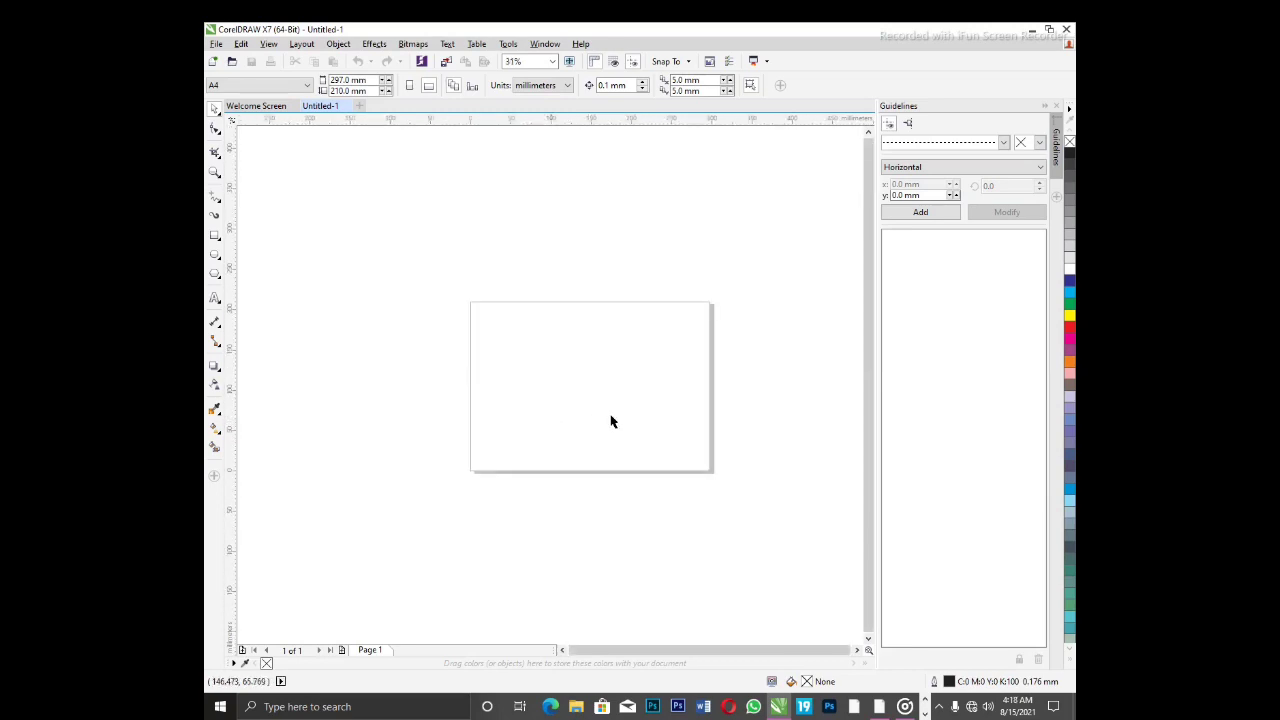
{"action": "scroll", "coordinate": [623, 390], "scroll_direction": "up", "scroll_amount": 1}
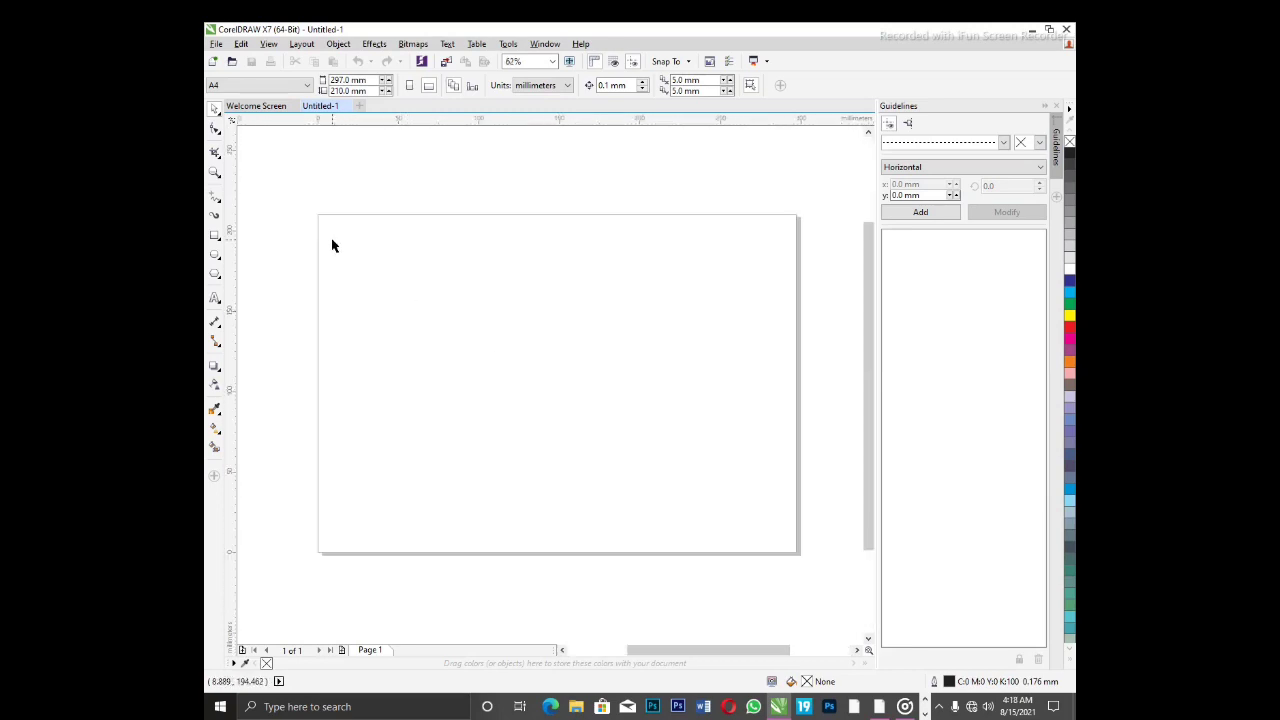
{"action": "left_click", "coordinate": [216, 44]}
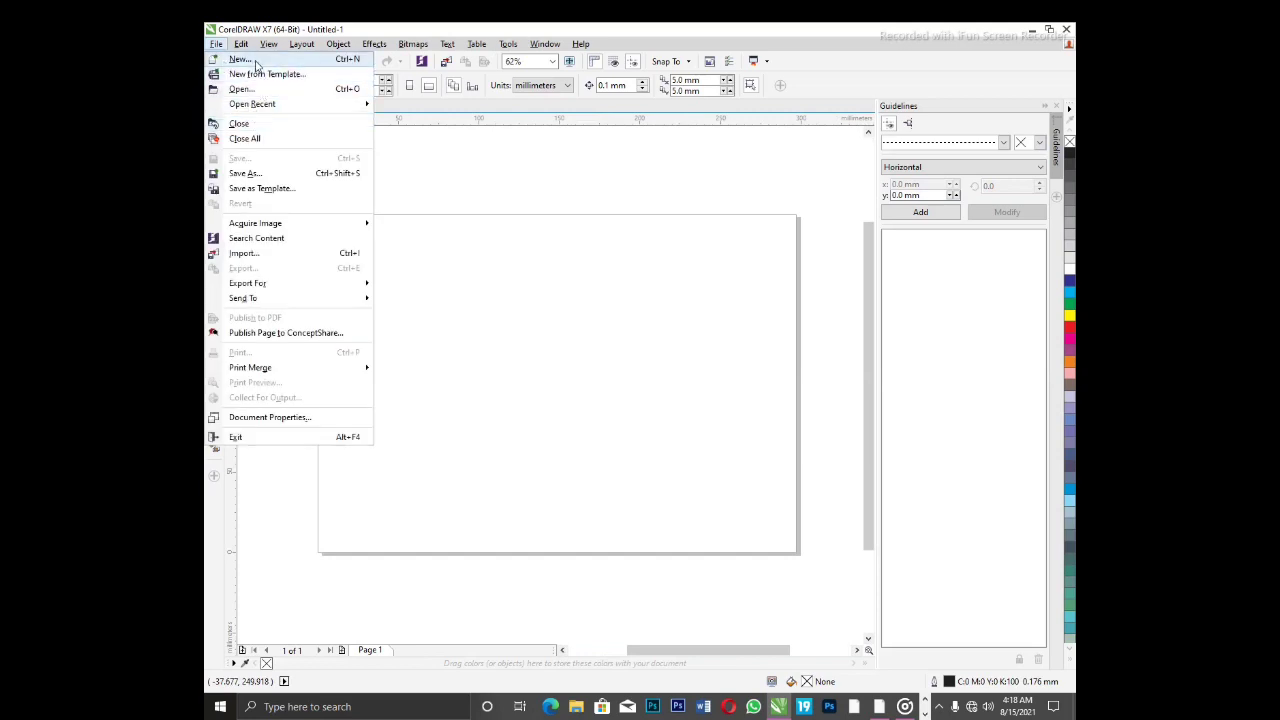
{"action": "key", "text": "Escape"}
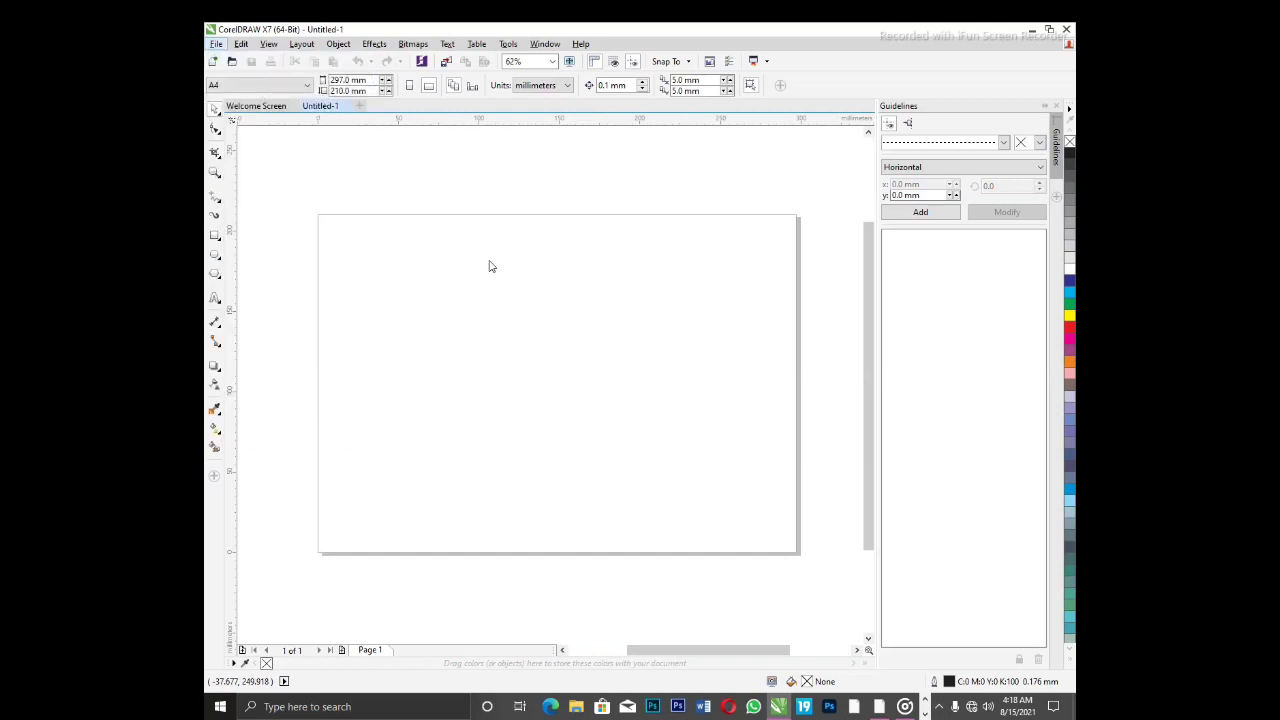
{"action": "key", "text": "ctrl+o"}
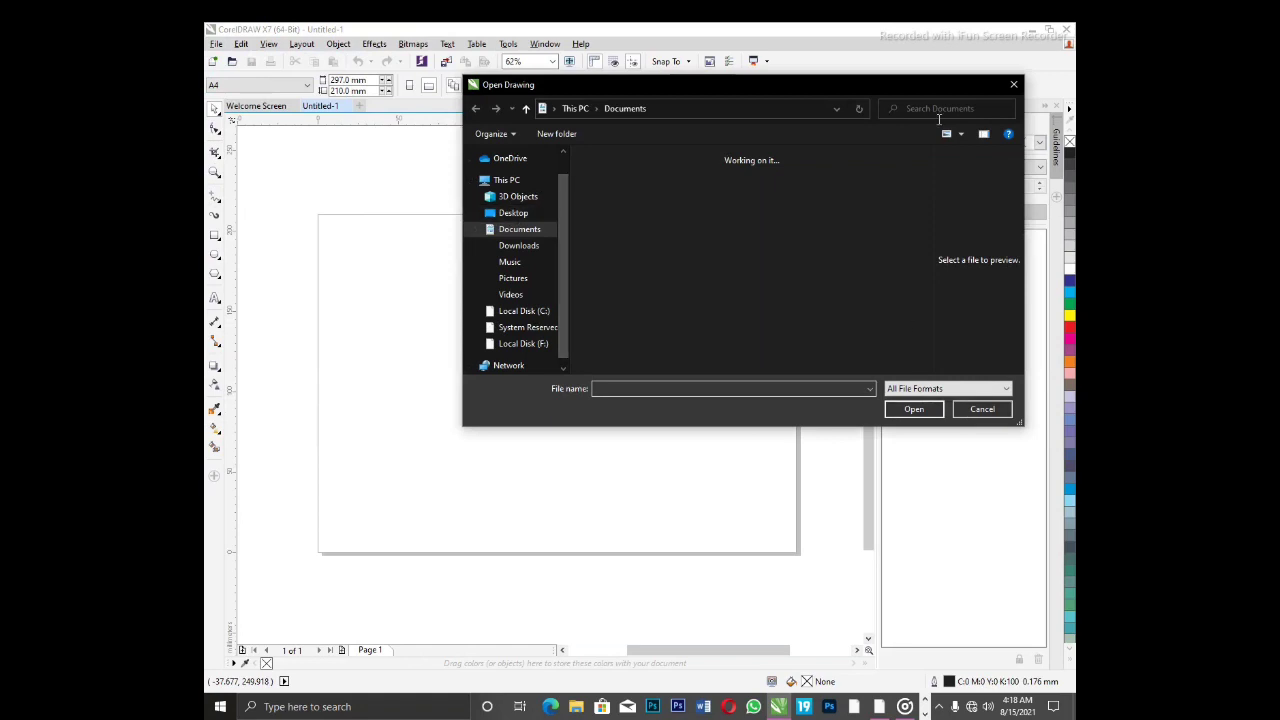
{"action": "left_click", "coordinate": [1012, 86]}
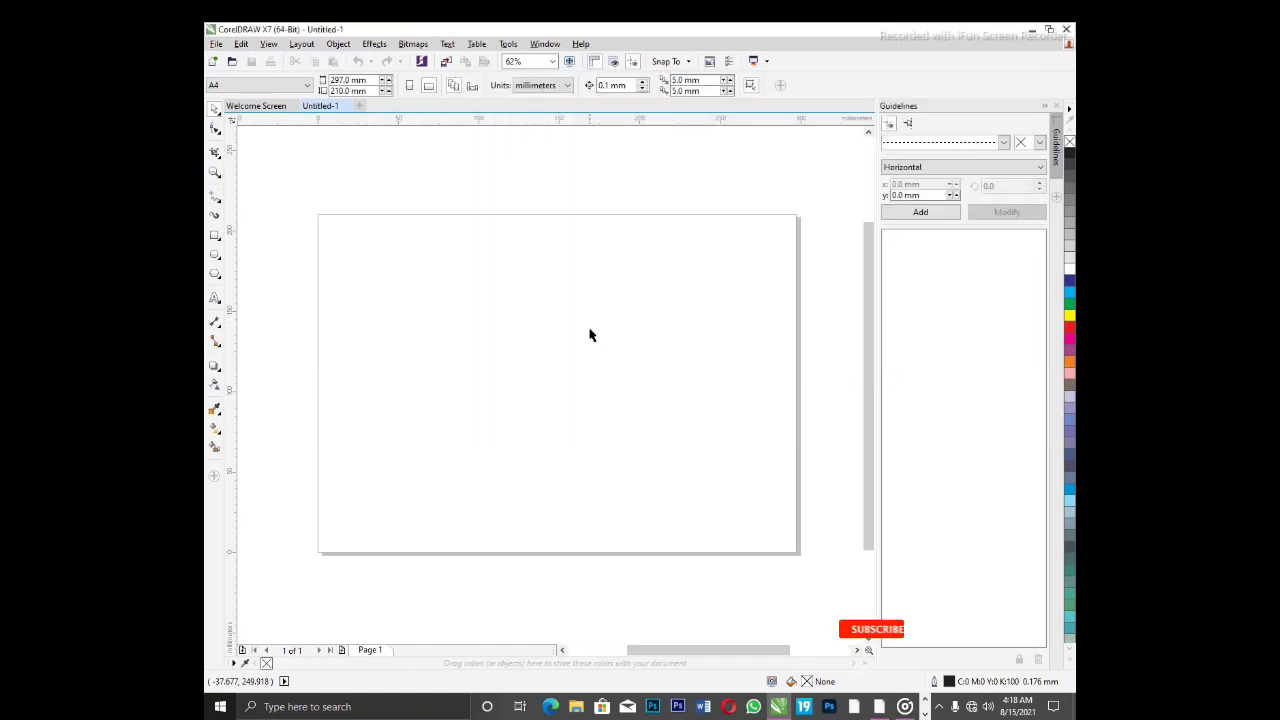
Add a rectangle covering the whole page and move it about 8 mm right and 8 mm down.
{"action": "double_click", "coordinate": [215, 237]}
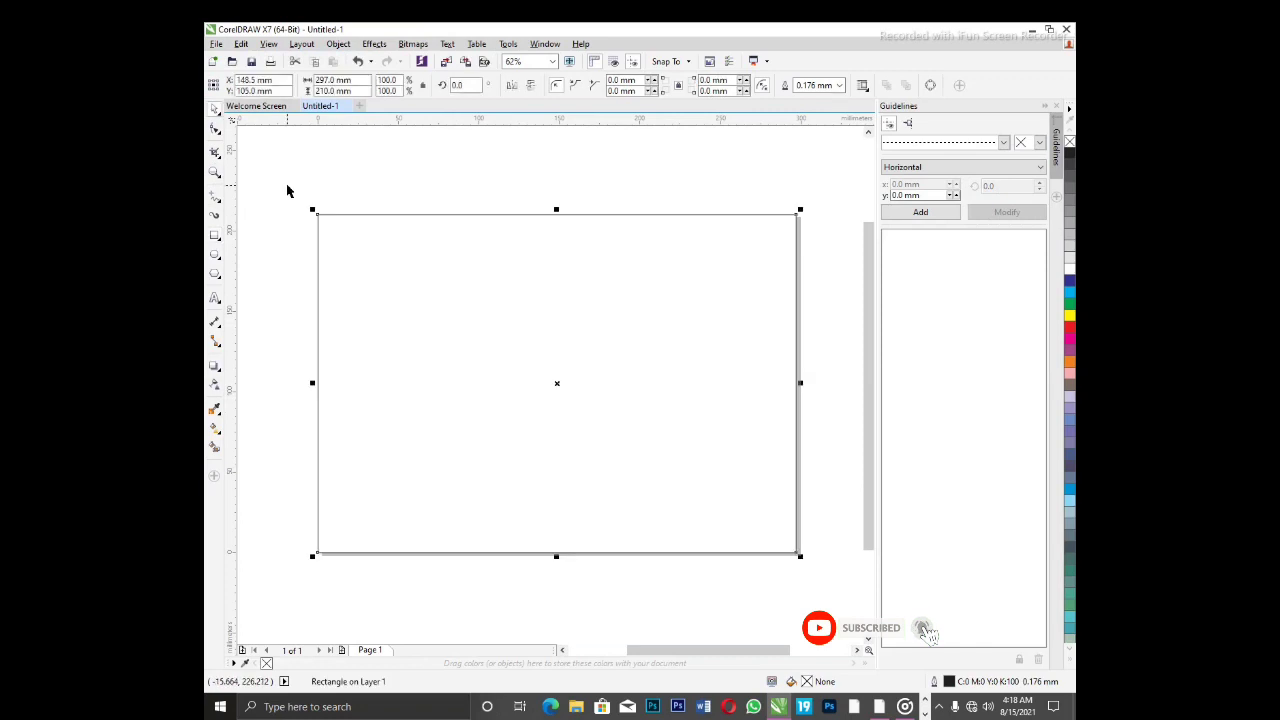
{"action": "mouse_move", "coordinate": [375, 214]}
{"action": "left_mouse_down"}
{"action": "mouse_move", "coordinate": [520, 366]}
{"action": "mouse_move", "coordinate": [457, 357]}
{"action": "mouse_move", "coordinate": [387, 227]}
{"action": "left_mouse_up"}
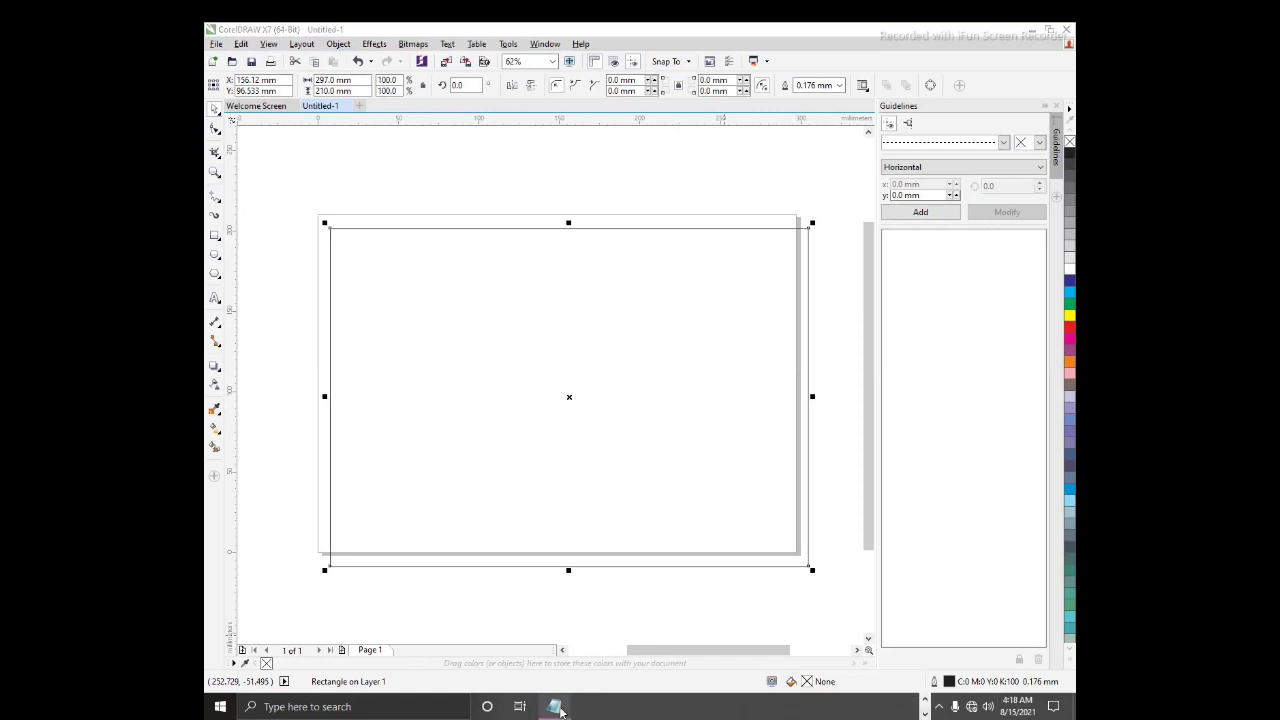
Switch to Notepad and add the line "yeah thats your page ..... thanks for whatching" below the press okay line.
{"action": "left_click", "coordinate": [555, 706]}
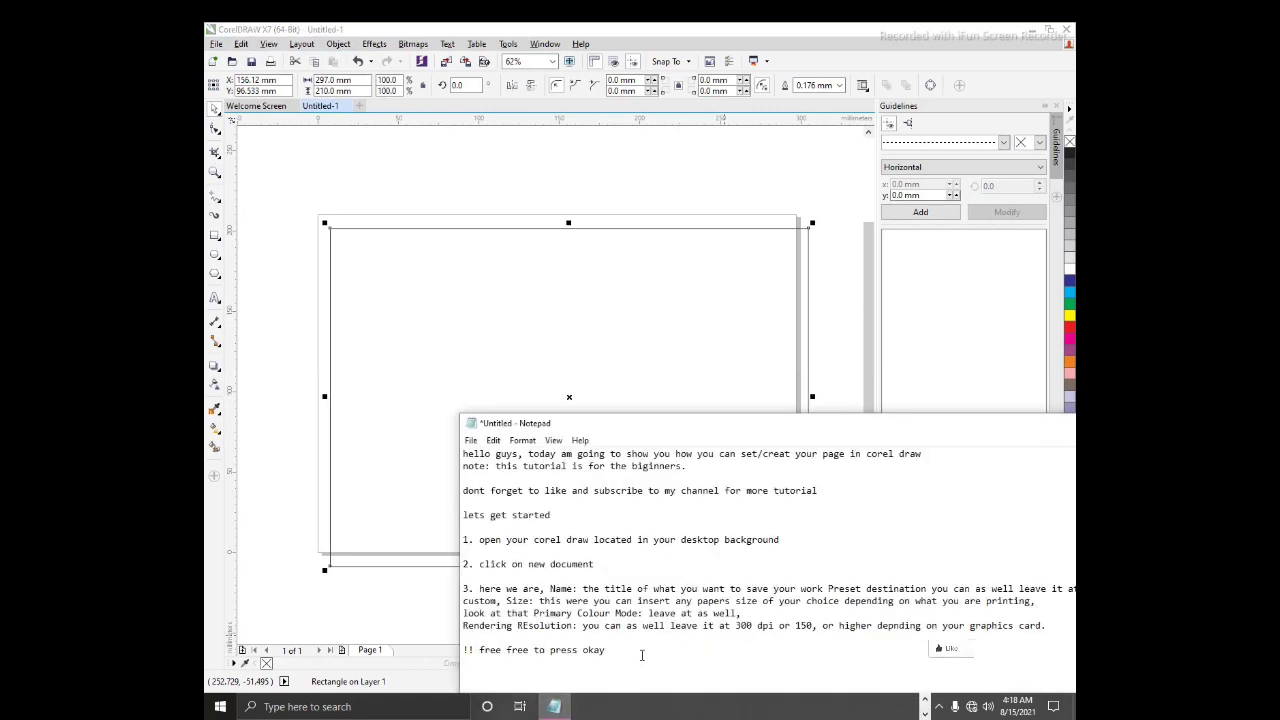
{"action": "key", "text": "Return"}
{"action": "key", "text": "Return"}
{"action": "type", "text": "yeah that"}
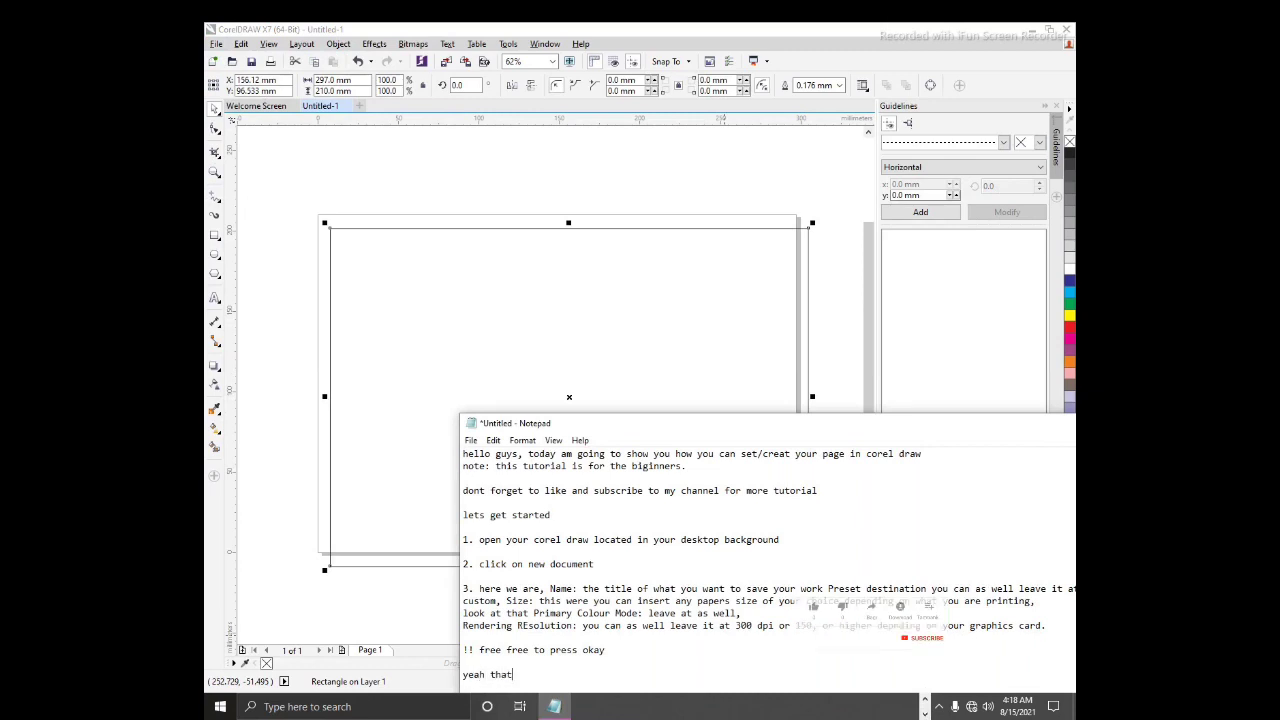
{"action": "type", "text": "s your page ..... thanks"}
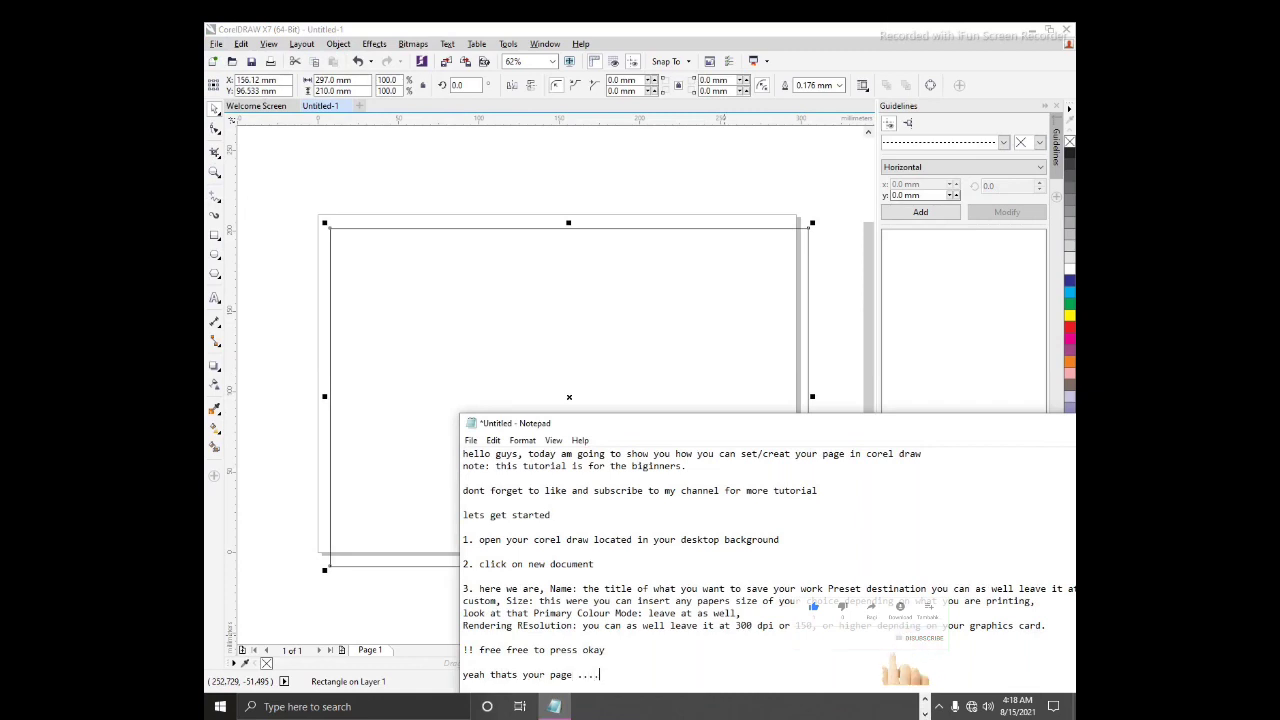
{"action": "type", "text": " for whatching"}
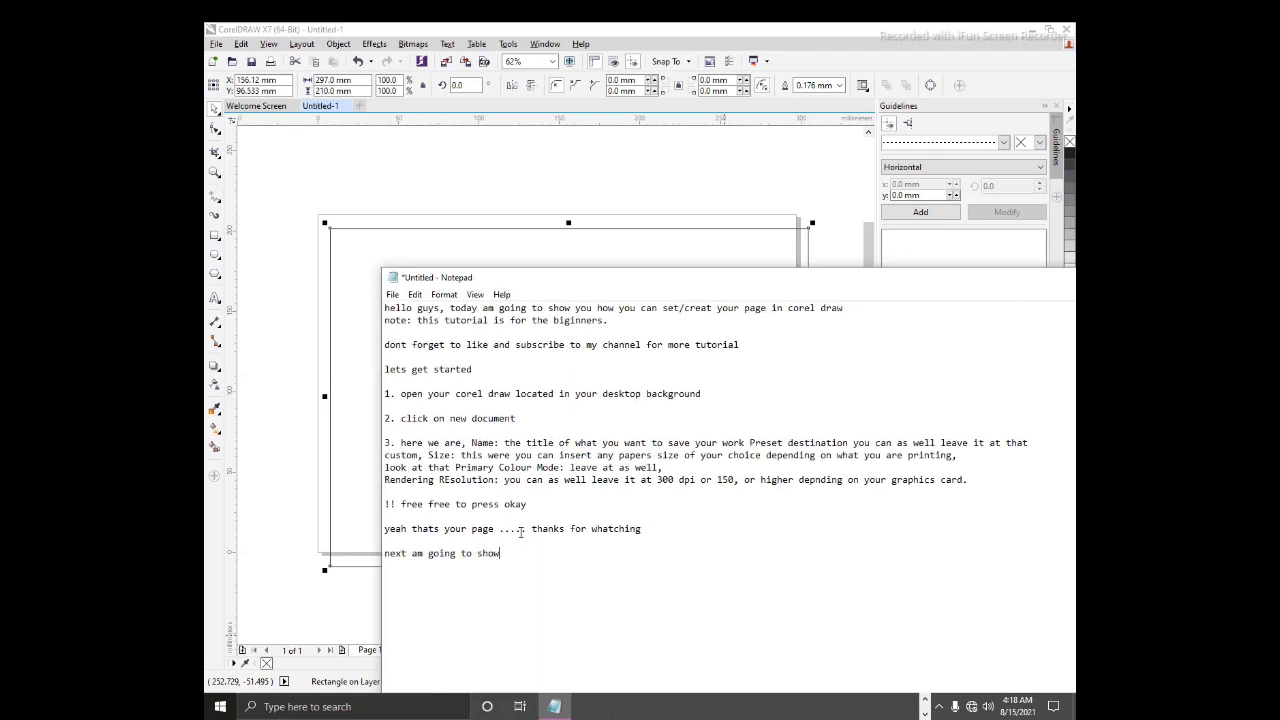
Add the line "next am going to show you how to imort image, export, edit some serting graphics using this software thanks".
{"action": "type", "text": "you how to imort image, export"}
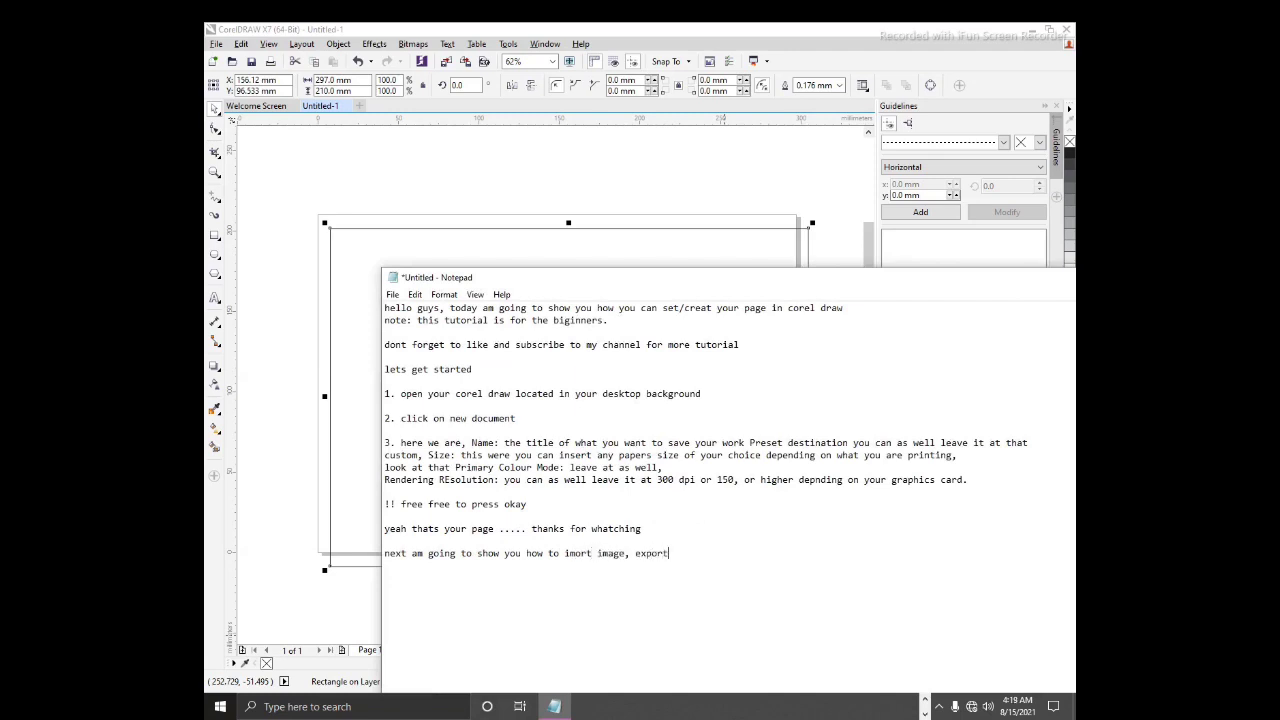
{"action": "type", "text": ", edit some serting graphics"}
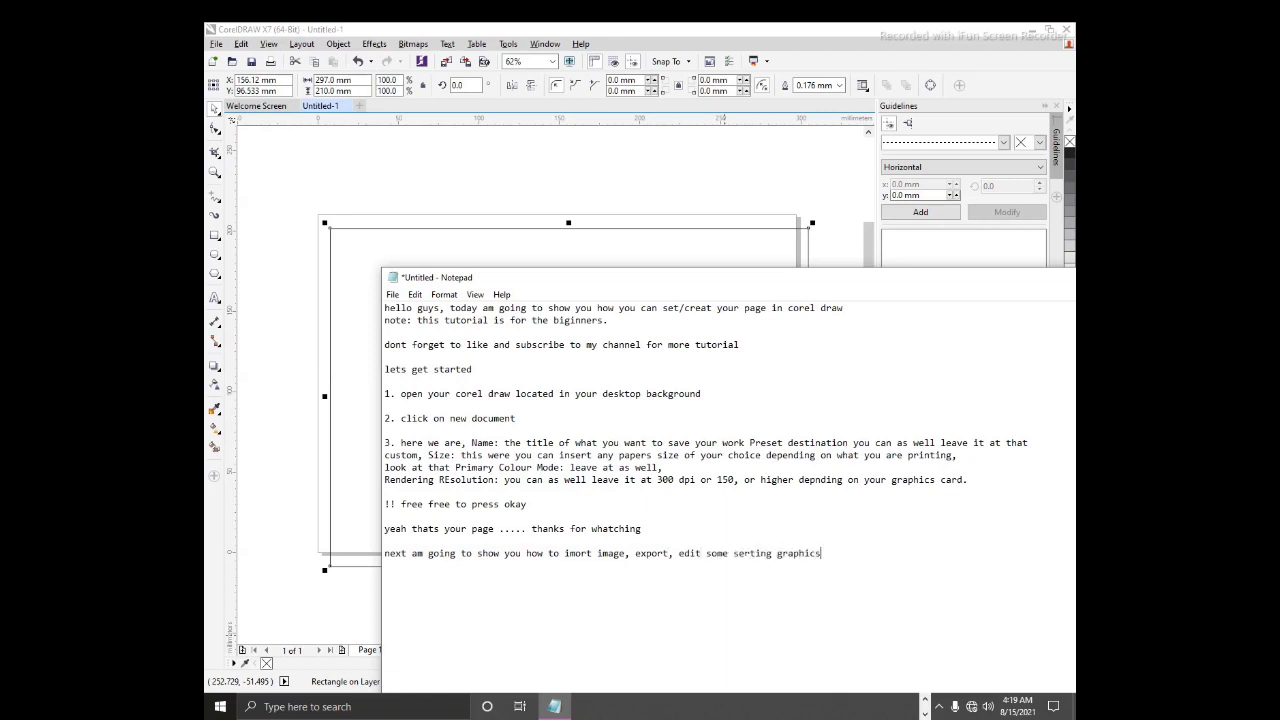
{"action": "type", "text": " using this sow"}
{"action": "key", "text": "BackSpace"}
{"action": "key", "text": "BackSpace"}
{"action": "key", "text": "BackSpace"}
{"action": "type", "text": "software thanks"}
Add "stay tune" on a new line directly below the announcement of the next tutorial.
{"action": "key", "text": "Return"}
{"action": "type", "text": "st ay"}
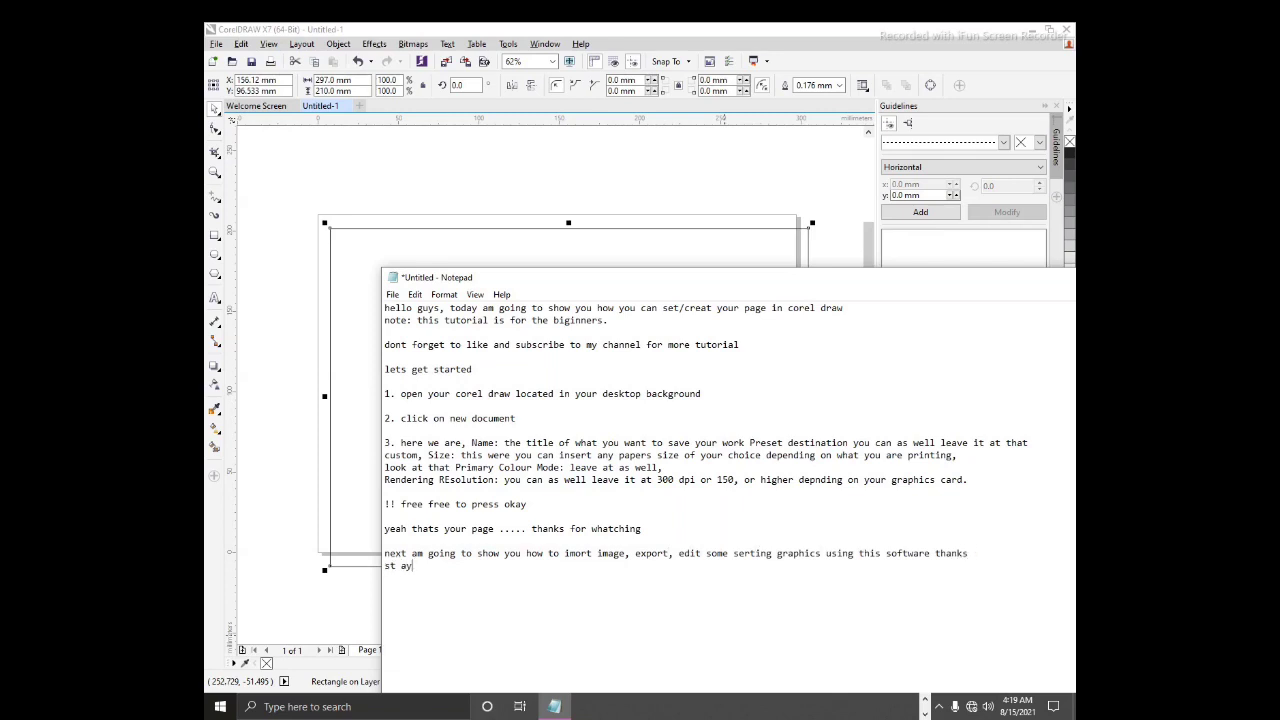
{"action": "key", "text": "BackSpace"}
{"action": "key", "text": "BackSpace"}
{"action": "key", "text": "BackSpace"}
{"action": "type", "text": "ay tune"}
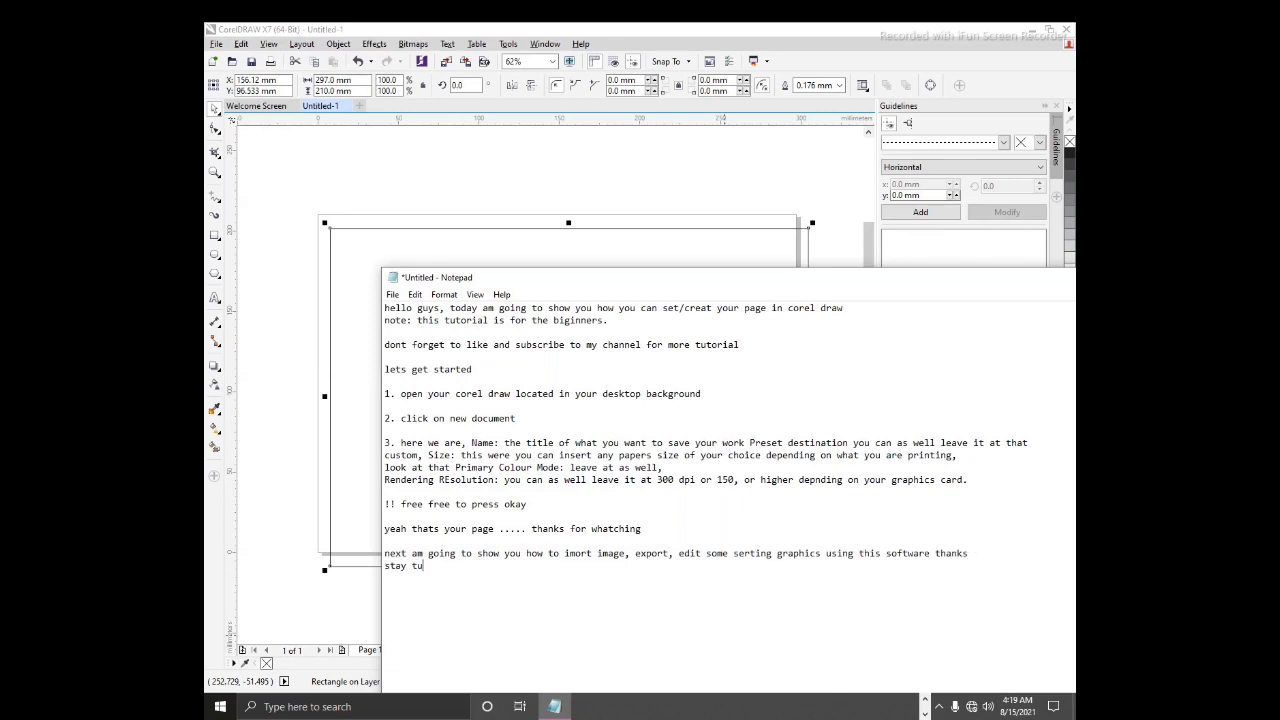